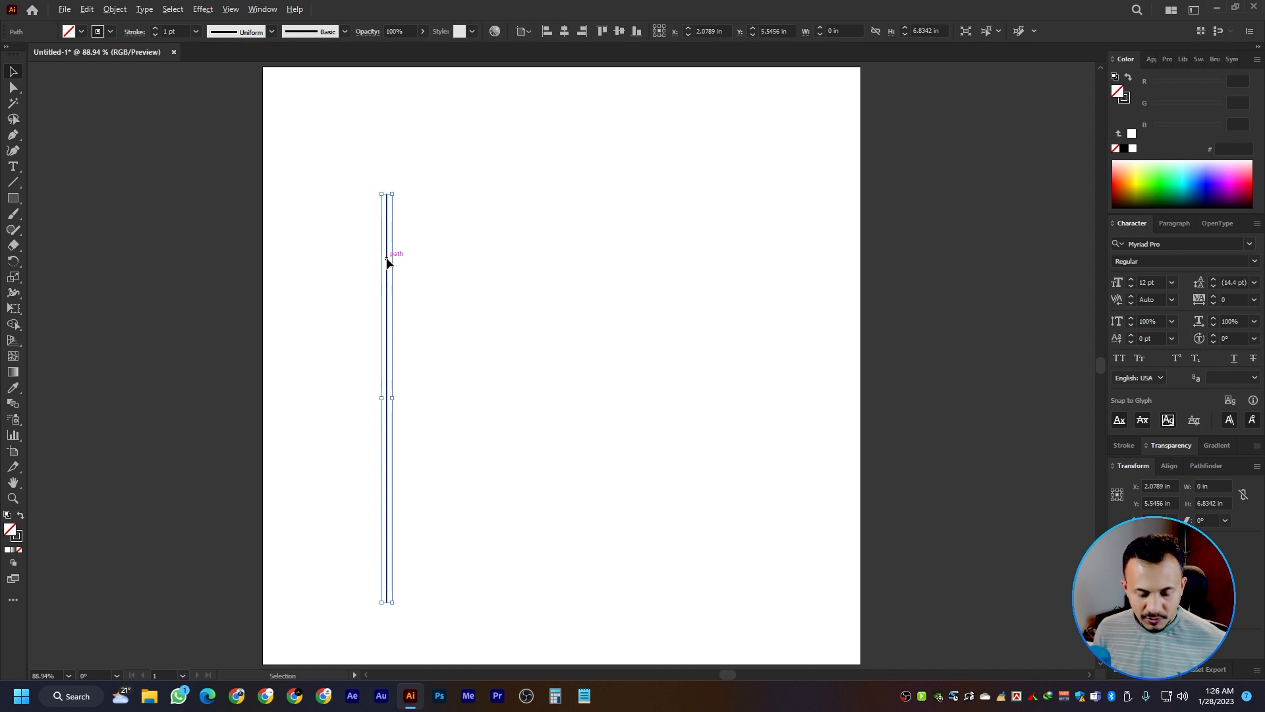
# Step: Duplicate the vertical line about 0.32 in to its right and repeat the copy to make twelve evenly spaced lines
pyautogui.moveTo(388, 259); pyautogui.dragTo(405, 265)
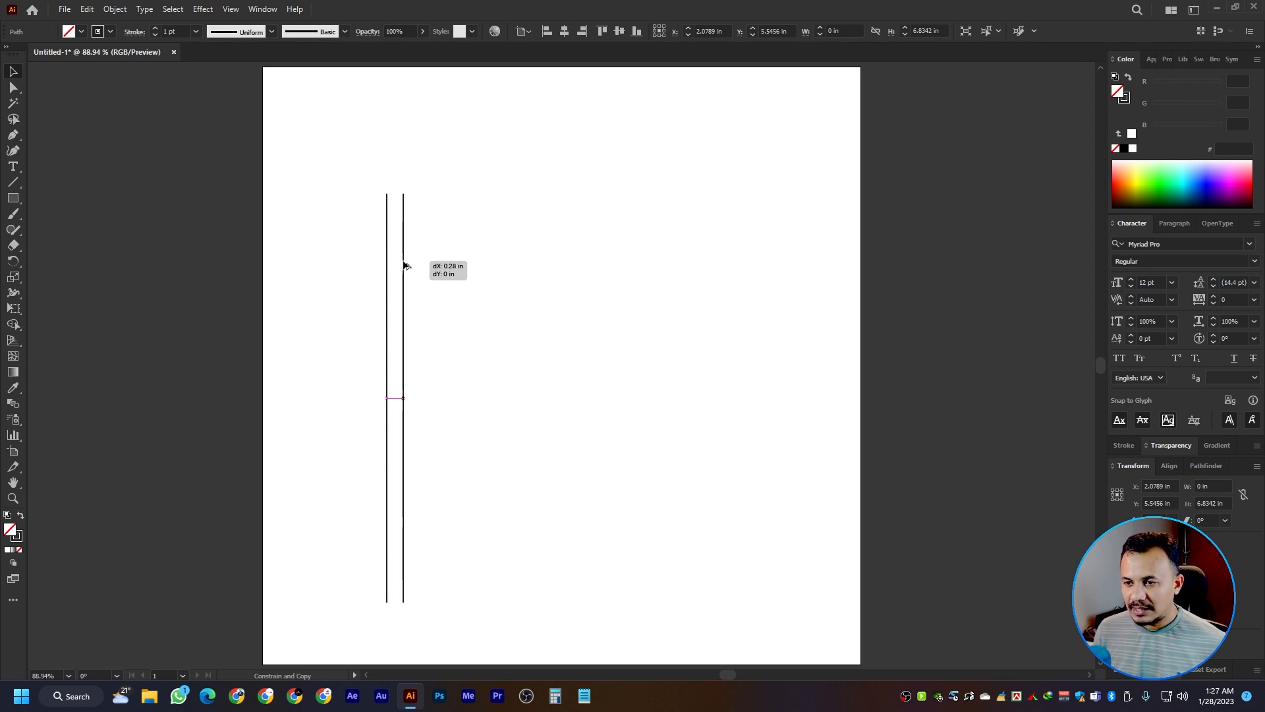
pyautogui.moveTo(404, 266); pyautogui.dragTo(409, 265)
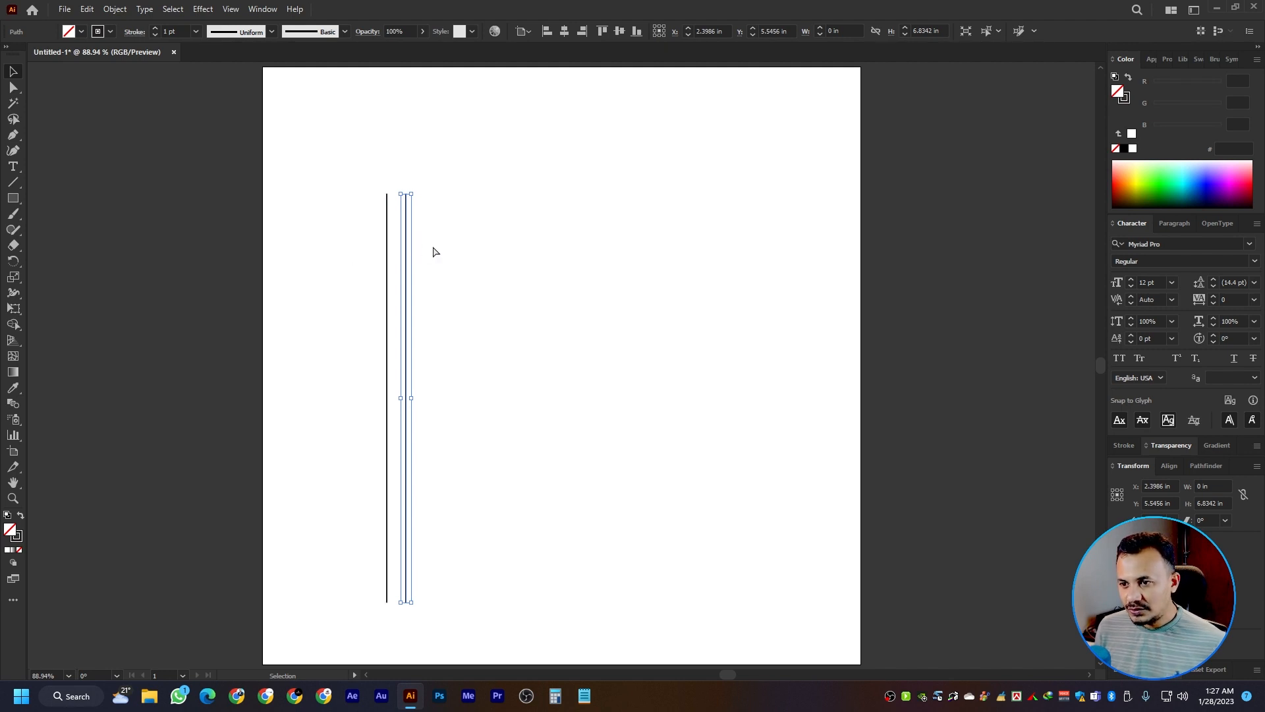
pyautogui.hotkey('ctrl', 'd')
pyautogui.hotkey('ctrl', 'd')
pyautogui.hotkey('ctrl', 'd')
pyautogui.hotkey('ctrl', 'd')
pyautogui.hotkey('ctrl', 'd')
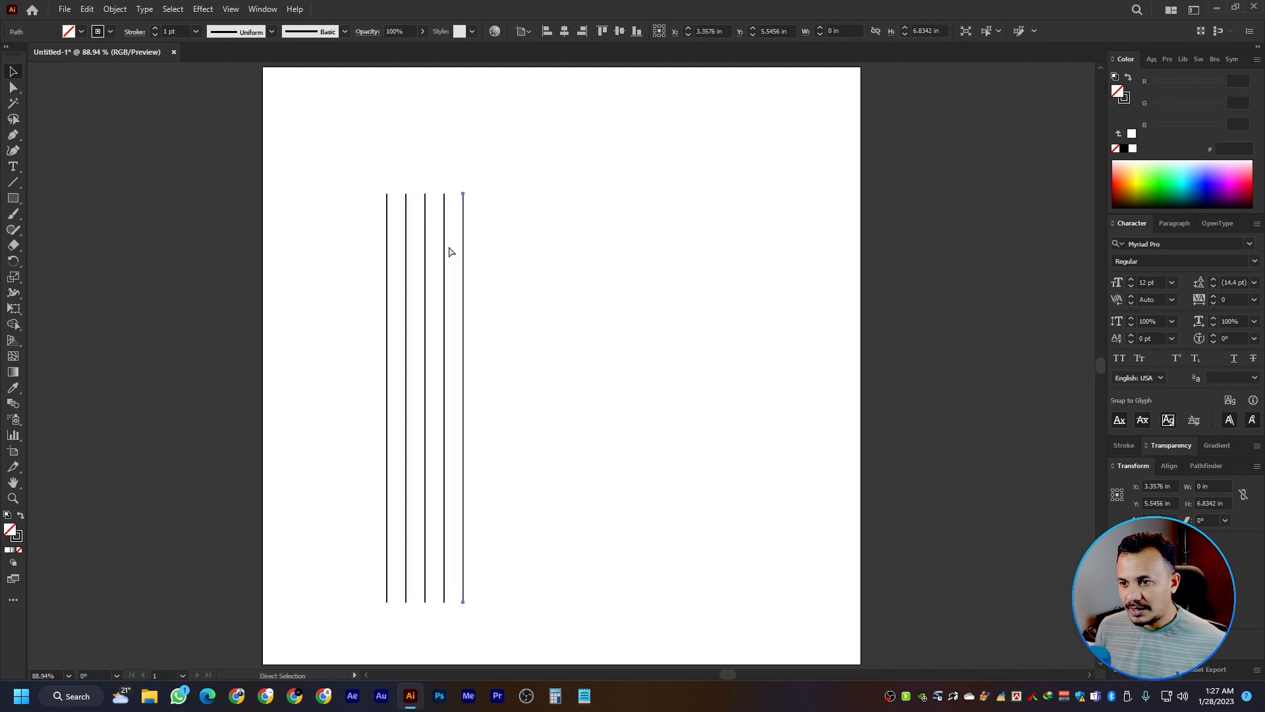
pyautogui.hotkey('ctrl', 'd')
pyautogui.hotkey('ctrl', 'd')
pyautogui.hotkey('ctrl', 'd')
pyautogui.hotkey('ctrl', 'd')
pyautogui.hotkey('ctrl', 'd')
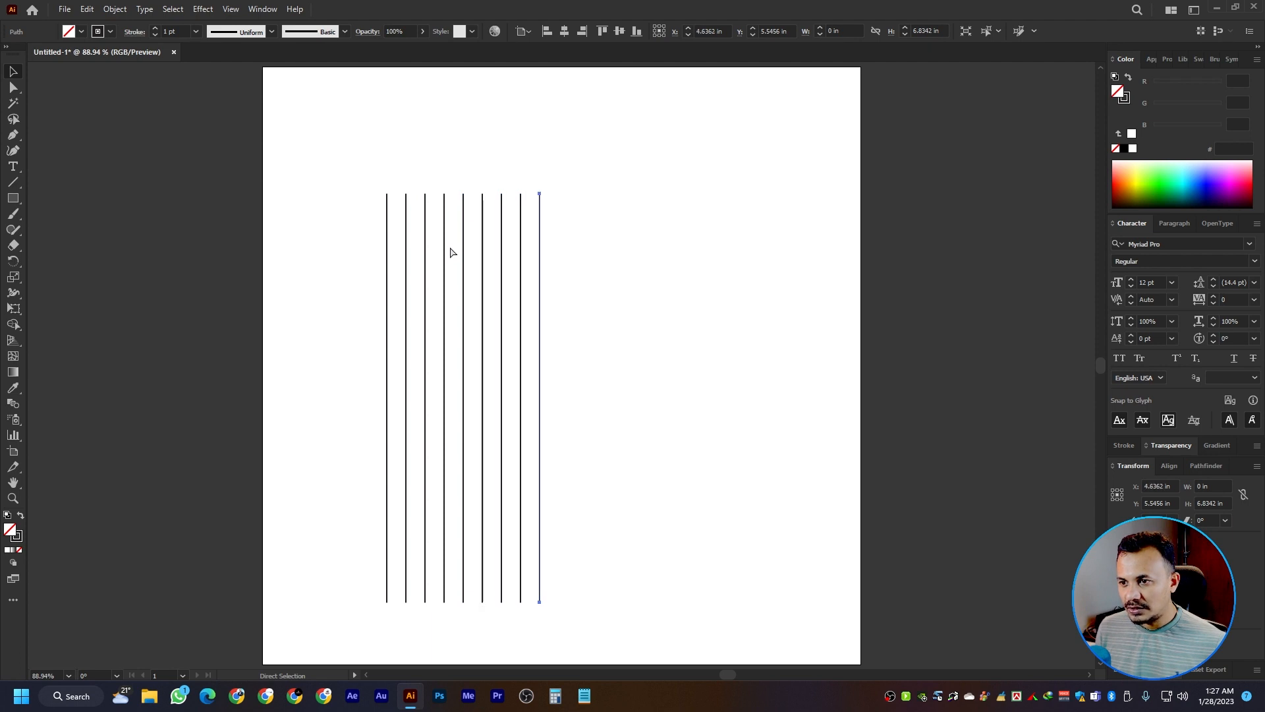
pyautogui.press('v')
pyautogui.click(663, 201)
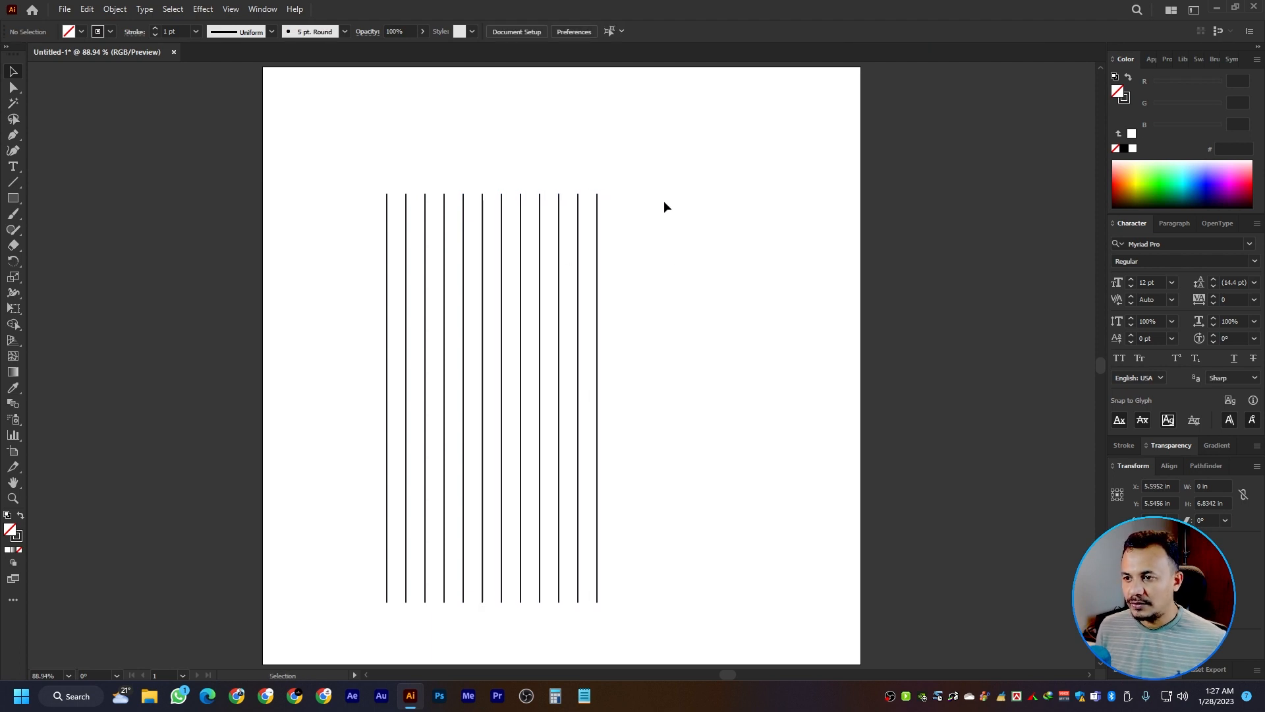
# Step: Select all twelve vertical lines and group them
pyautogui.moveTo(670, 163); pyautogui.dragTo(283, 295)
pyautogui.press('a')
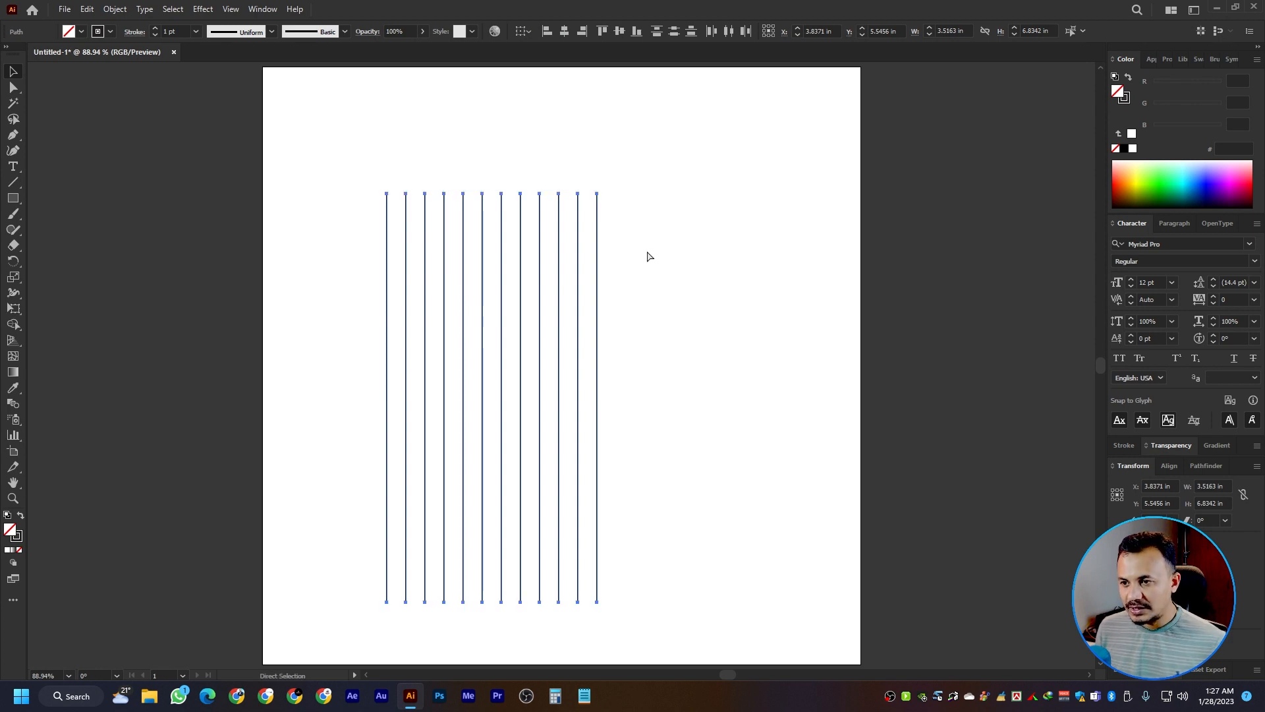
pyautogui.hotkey('ctrl', 'g')
pyautogui.press('v')
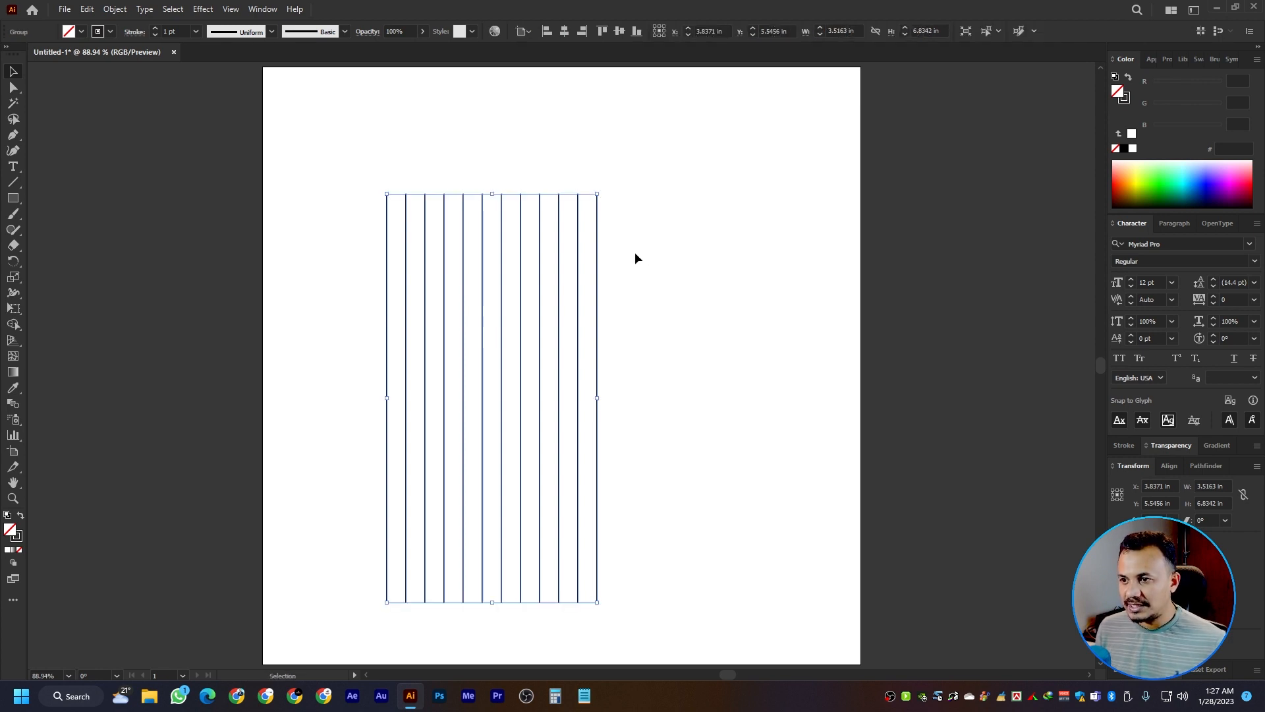
# Step: Make two rotated copies of the line group, each turned 60° from the previous one, to form a hexagonal isometric grid
pyautogui.rightClick(500, 256)
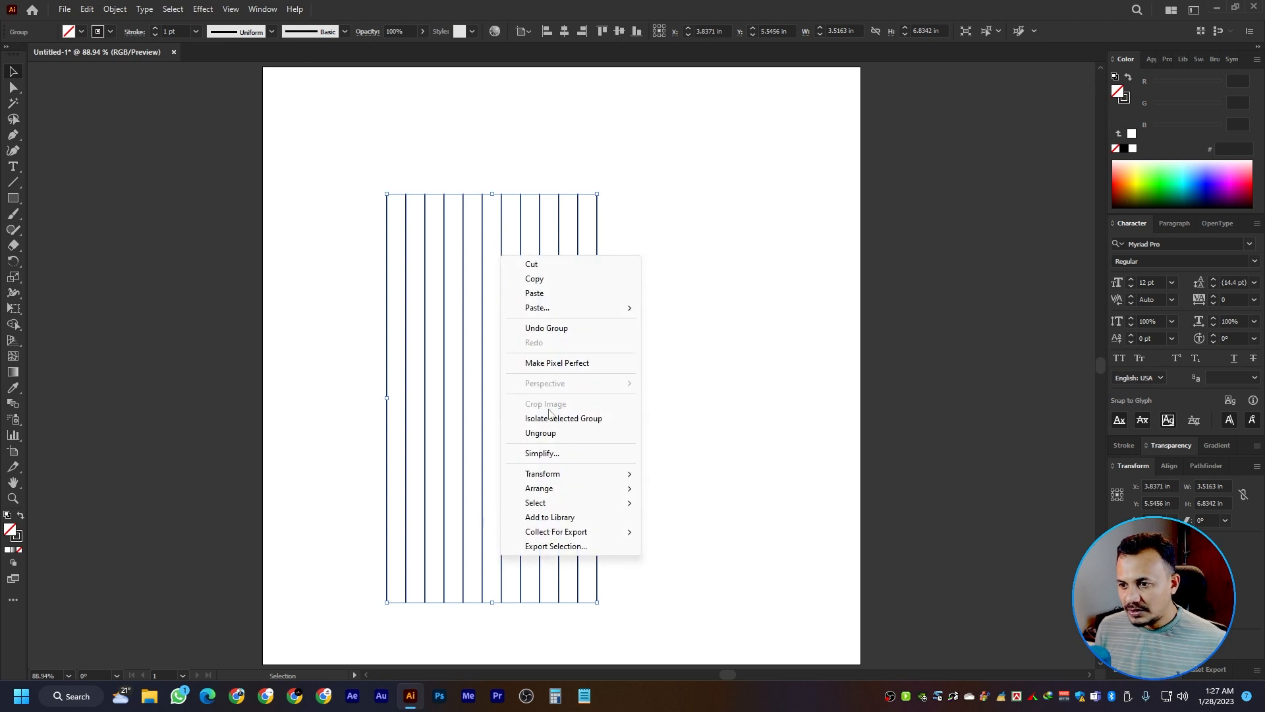
pyautogui.moveTo(571, 480)
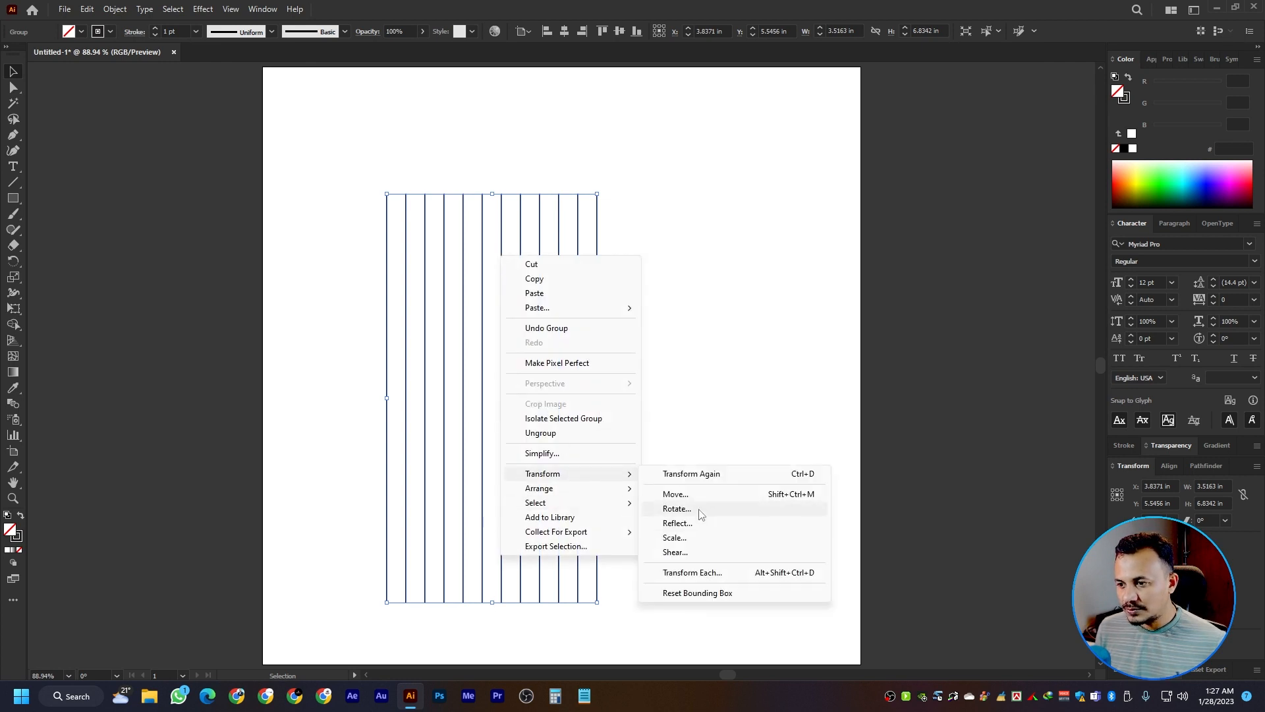
pyautogui.click(677, 509)
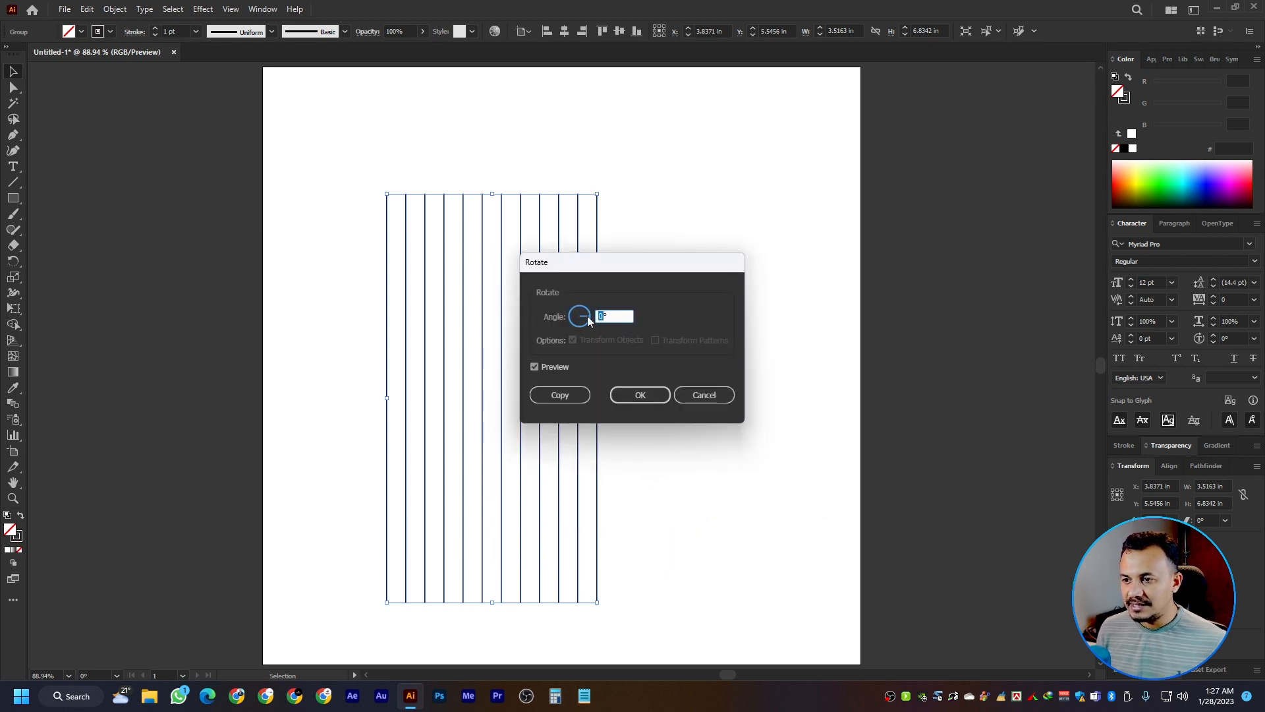
pyautogui.click(560, 395)
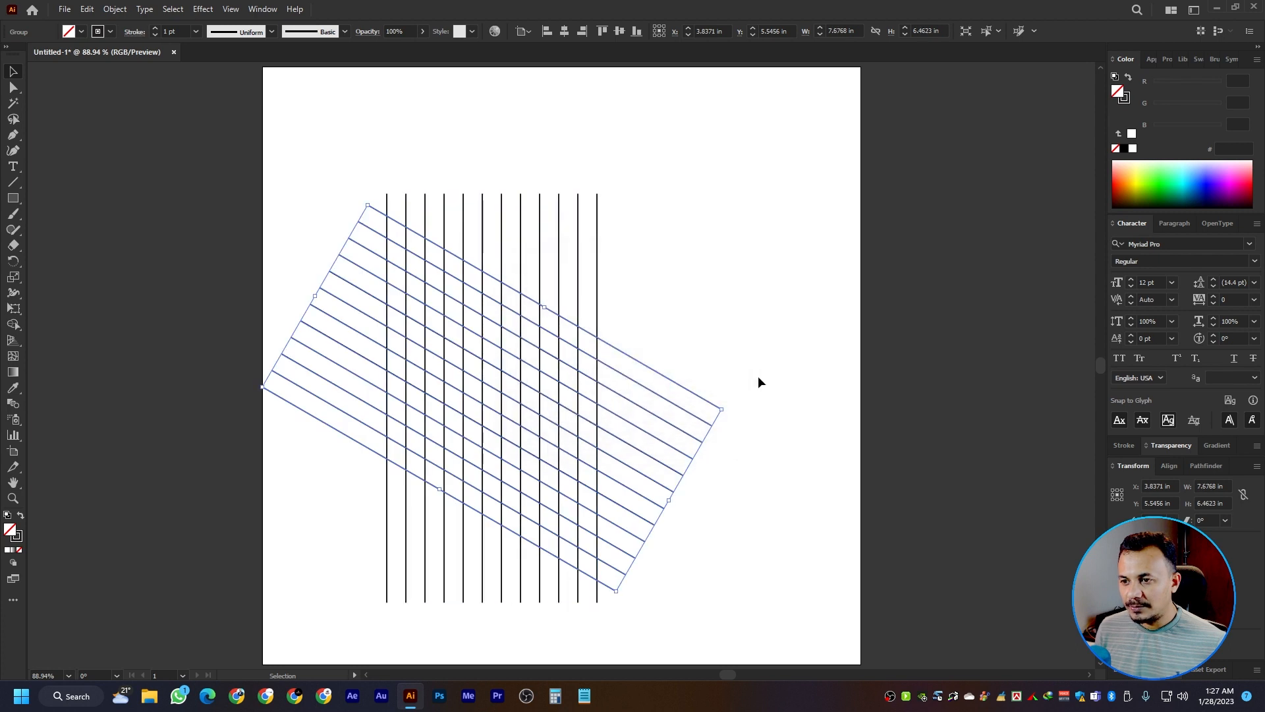
pyautogui.rightClick(489, 278)
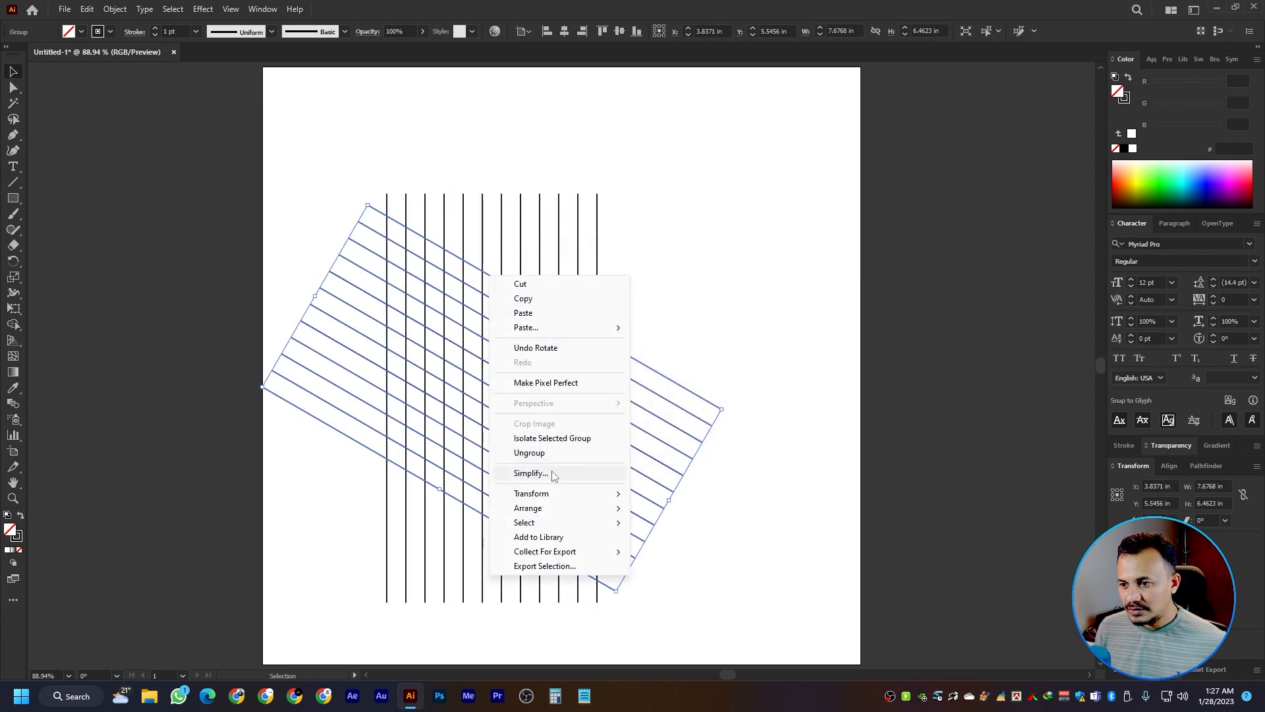
pyautogui.moveTo(554, 496)
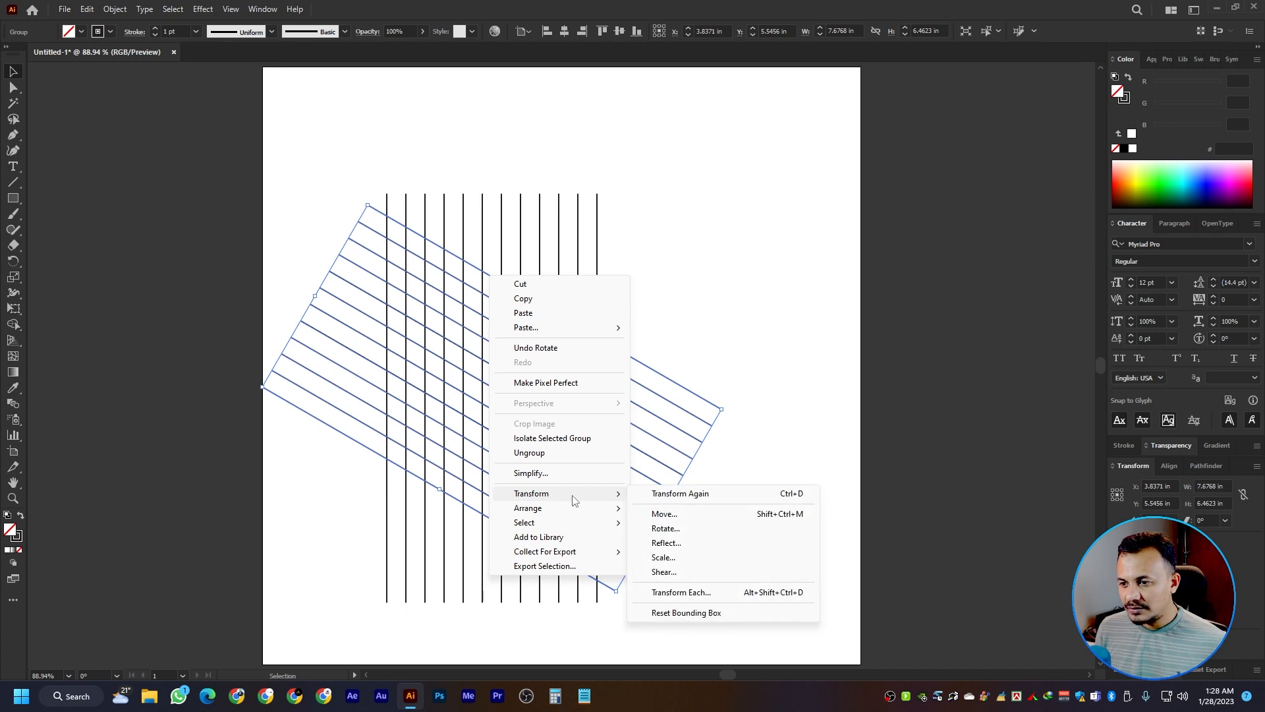
pyautogui.click(673, 533)
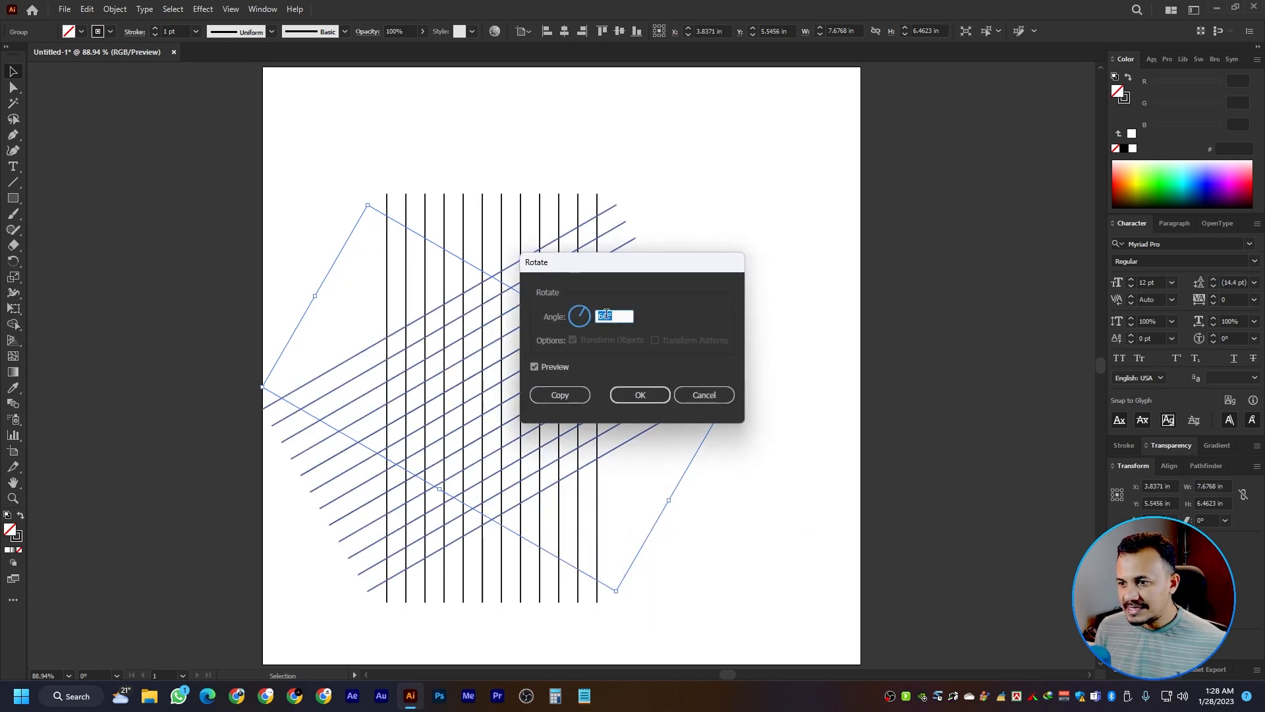
pyautogui.click(564, 394)
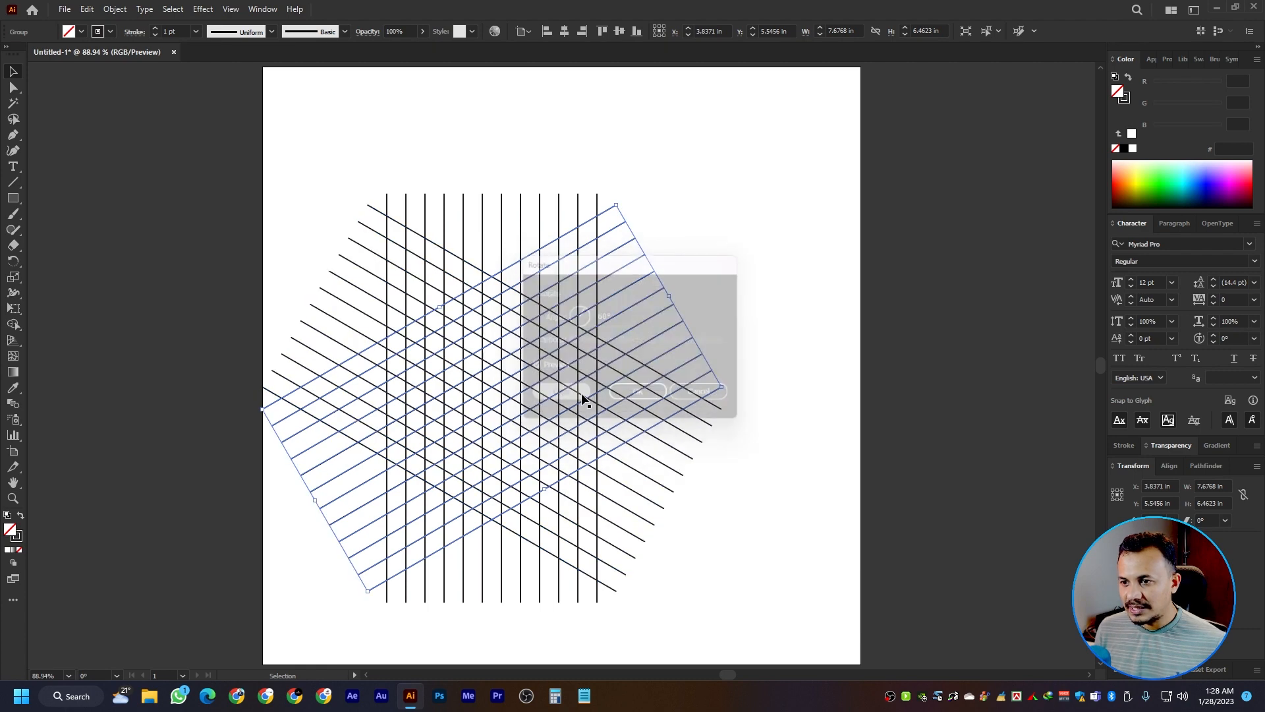
# Step: Select the whole grid and merge cells with the Shape Builder into a three-legged M covering the hexagon's top and left faces
pyautogui.moveTo(765, 159); pyautogui.dragTo(343, 537)
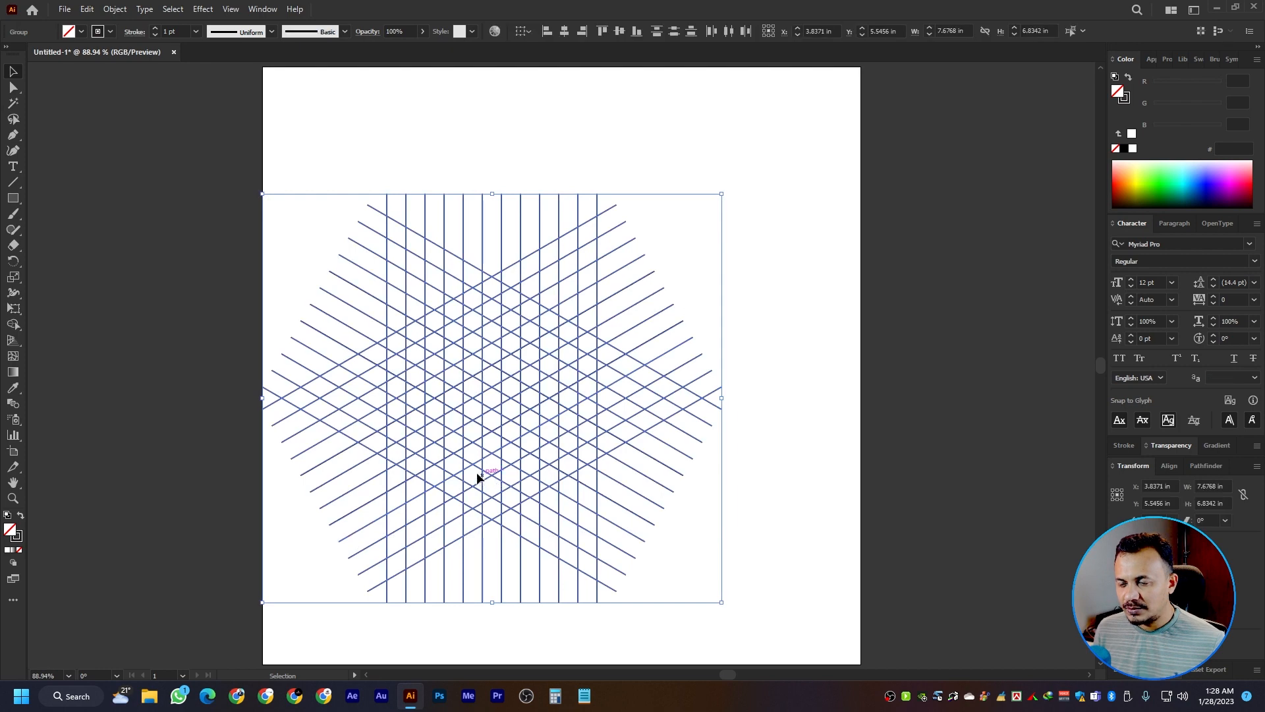
pyautogui.moveTo(782, 182); pyautogui.dragTo(315, 555)
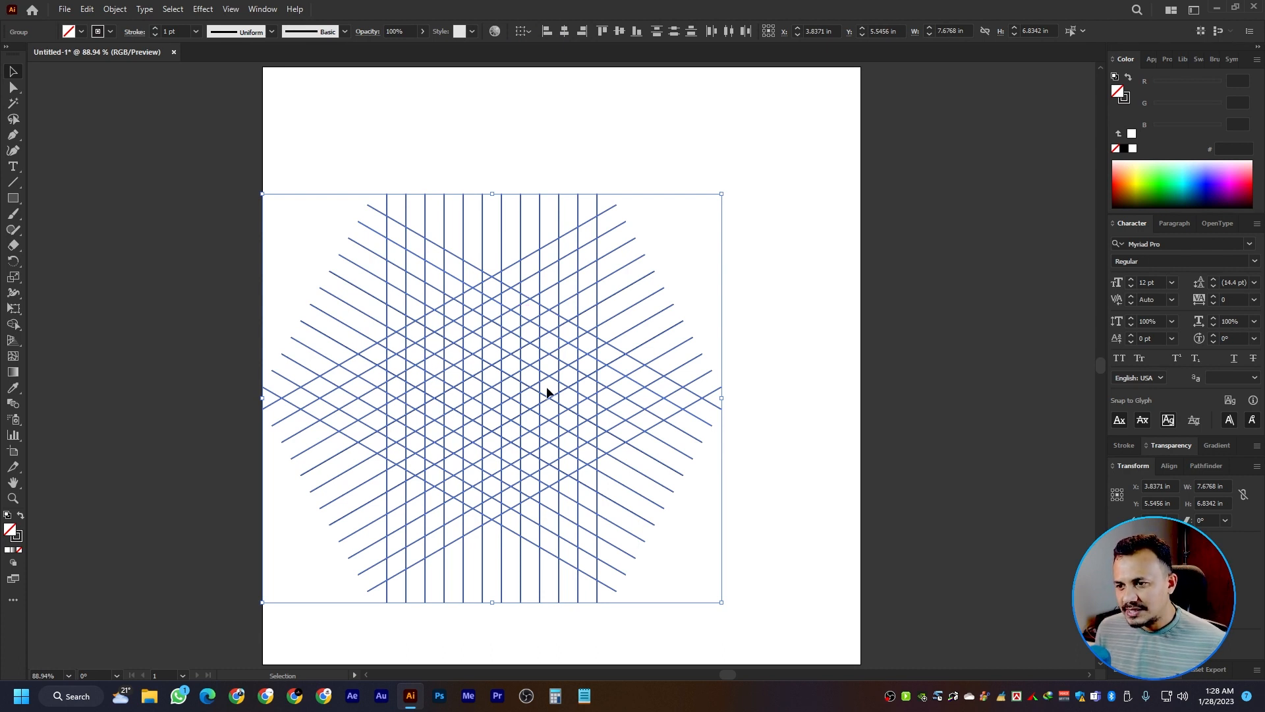
pyautogui.click(11, 325)
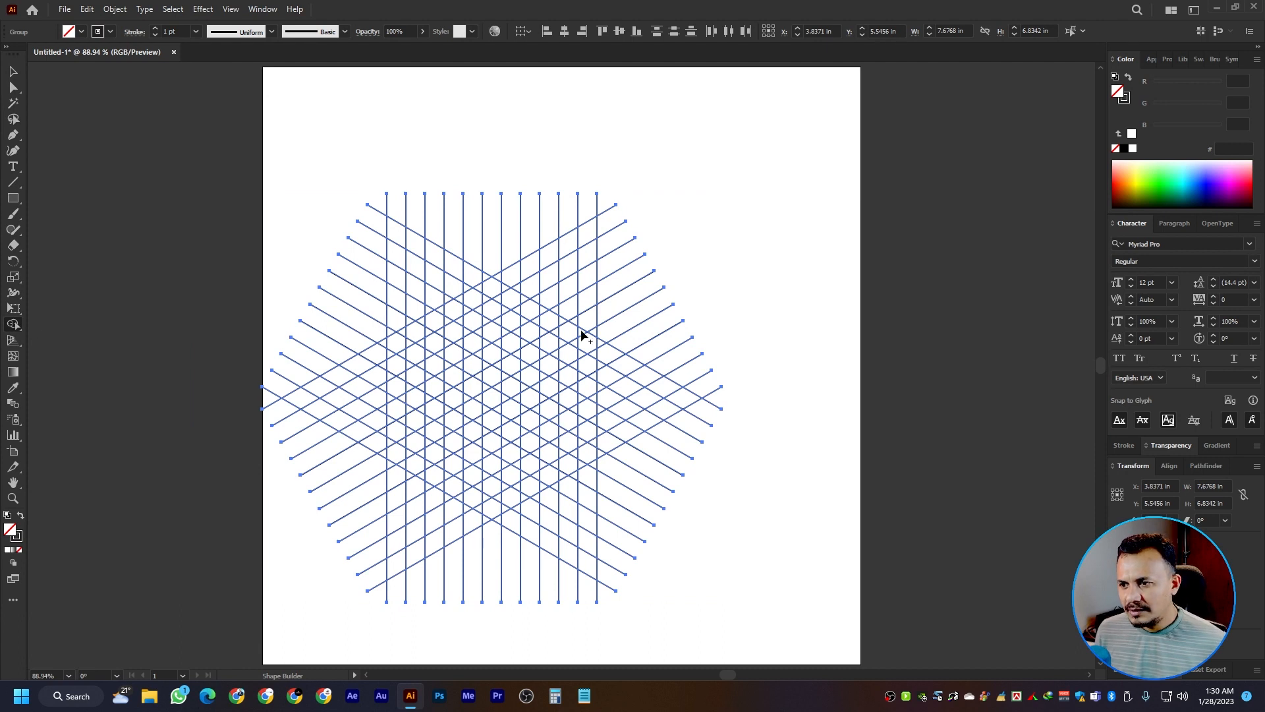
pyautogui.moveTo(580, 331)
pyautogui.mouseDown()
pyautogui.moveTo(489, 290)
pyautogui.moveTo(399, 340)
pyautogui.moveTo(394, 453)
pyautogui.moveTo(403, 461)
pyautogui.moveTo(405, 346)
pyautogui.moveTo(508, 290)
pyautogui.moveTo(518, 310)
pyautogui.moveTo(571, 330)
pyautogui.mouseUp()
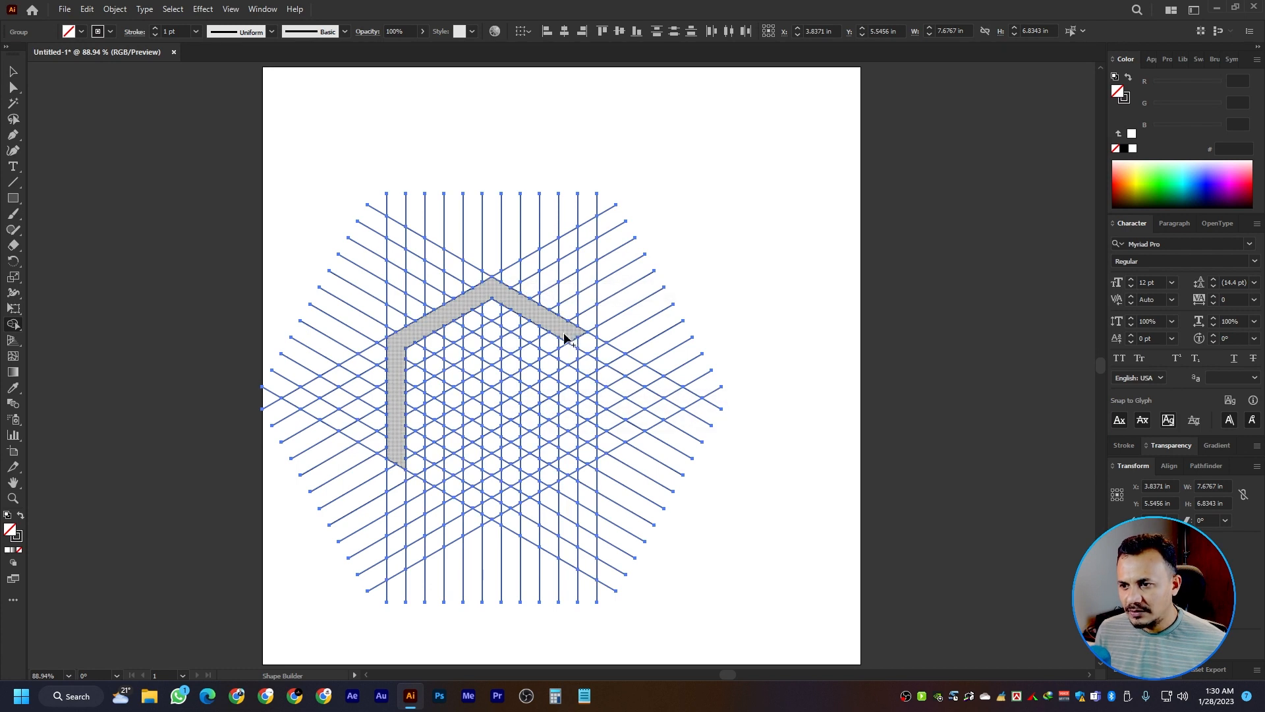
pyautogui.moveTo(565, 334)
pyautogui.mouseDown()
pyautogui.moveTo(481, 378)
pyautogui.moveTo(560, 336)
pyautogui.moveTo(477, 388)
pyautogui.moveTo(478, 509)
pyautogui.moveTo(470, 399)
pyautogui.moveTo(567, 343)
pyautogui.mouseUp()
pyautogui.hotkey('ctrl', 'z')
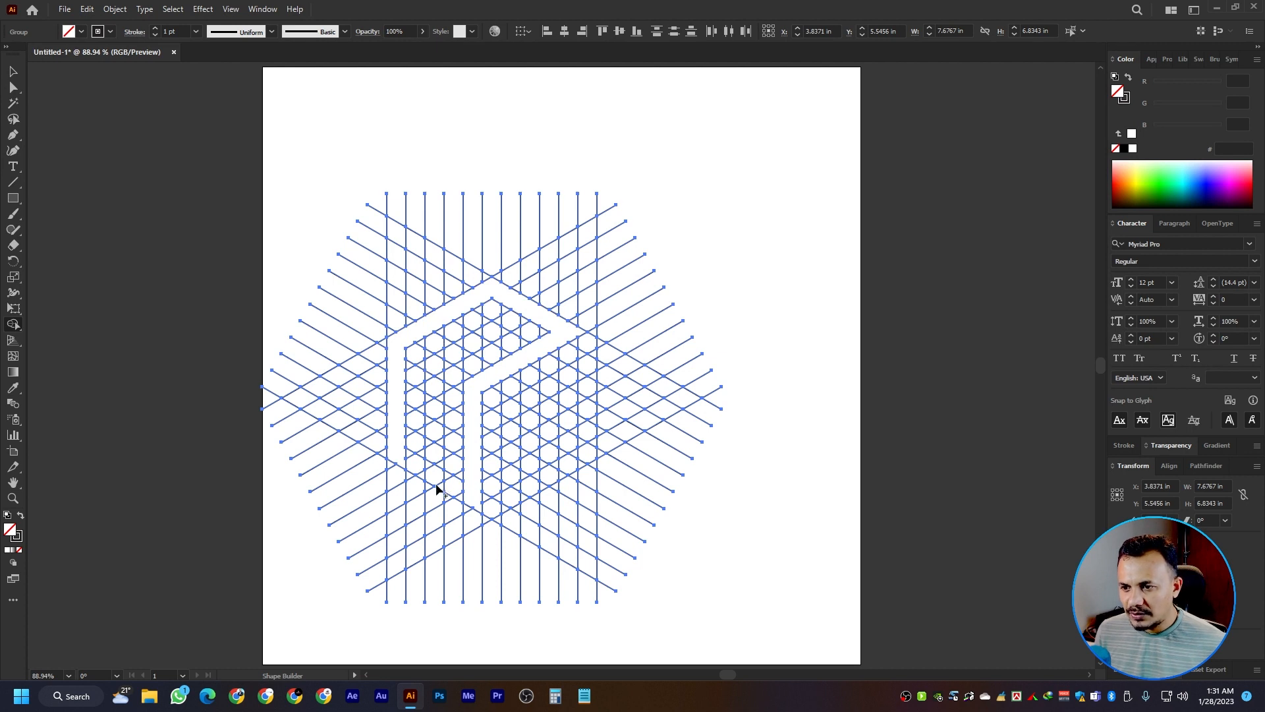
pyautogui.moveTo(439, 485)
pyautogui.mouseDown()
pyautogui.moveTo(433, 366)
pyautogui.moveTo(430, 377)
pyautogui.moveTo(526, 317)
pyautogui.moveTo(442, 365)
pyautogui.moveTo(430, 402)
pyautogui.moveTo(441, 471)
pyautogui.mouseUp()
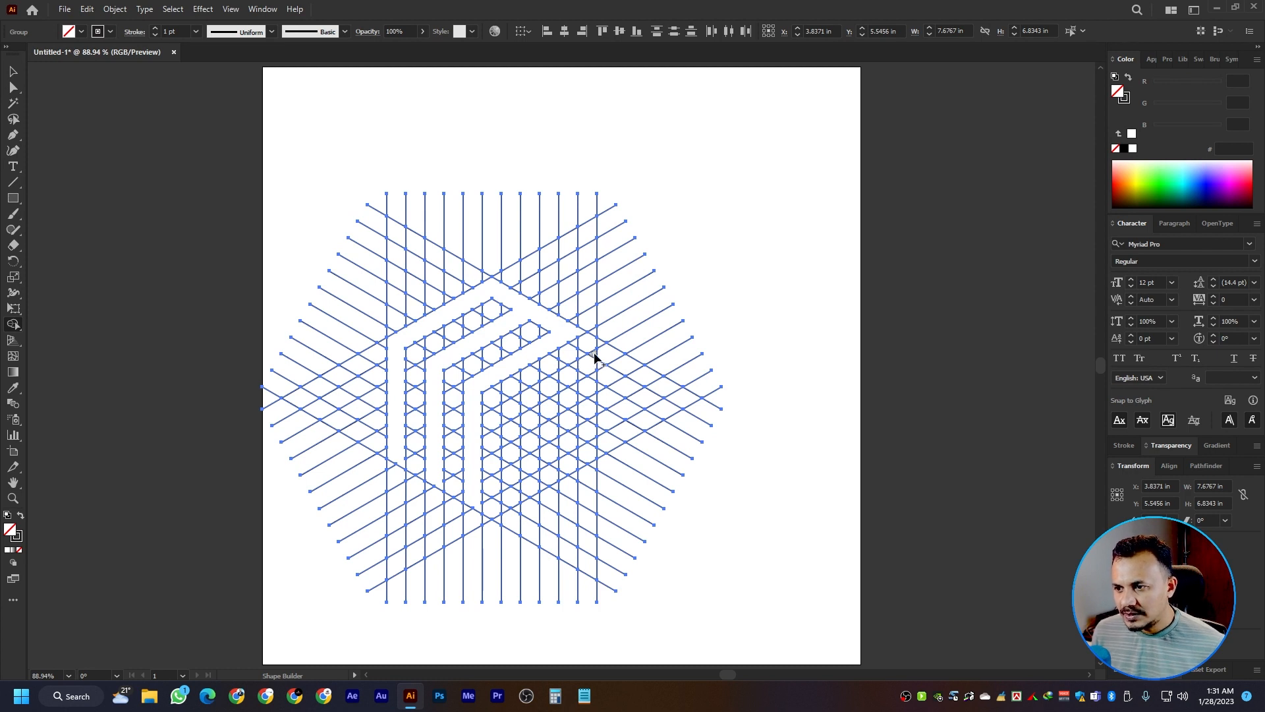
# Step: Merge the grid cells on the hexagon's right face into an angular letter G with the Shape Builder
pyautogui.moveTo(593, 356)
pyautogui.mouseDown()
pyautogui.moveTo(511, 408)
pyautogui.moveTo(512, 497)
pyautogui.moveTo(587, 457)
pyautogui.moveTo(584, 412)
pyautogui.moveTo(542, 440)
pyautogui.moveTo(595, 398)
pyautogui.moveTo(588, 455)
pyautogui.moveTo(525, 496)
pyautogui.moveTo(504, 481)
pyautogui.moveTo(507, 465)
pyautogui.moveTo(523, 499)
pyautogui.moveTo(506, 480)
pyautogui.moveTo(511, 415)
pyautogui.moveTo(593, 361)
pyautogui.mouseUp()
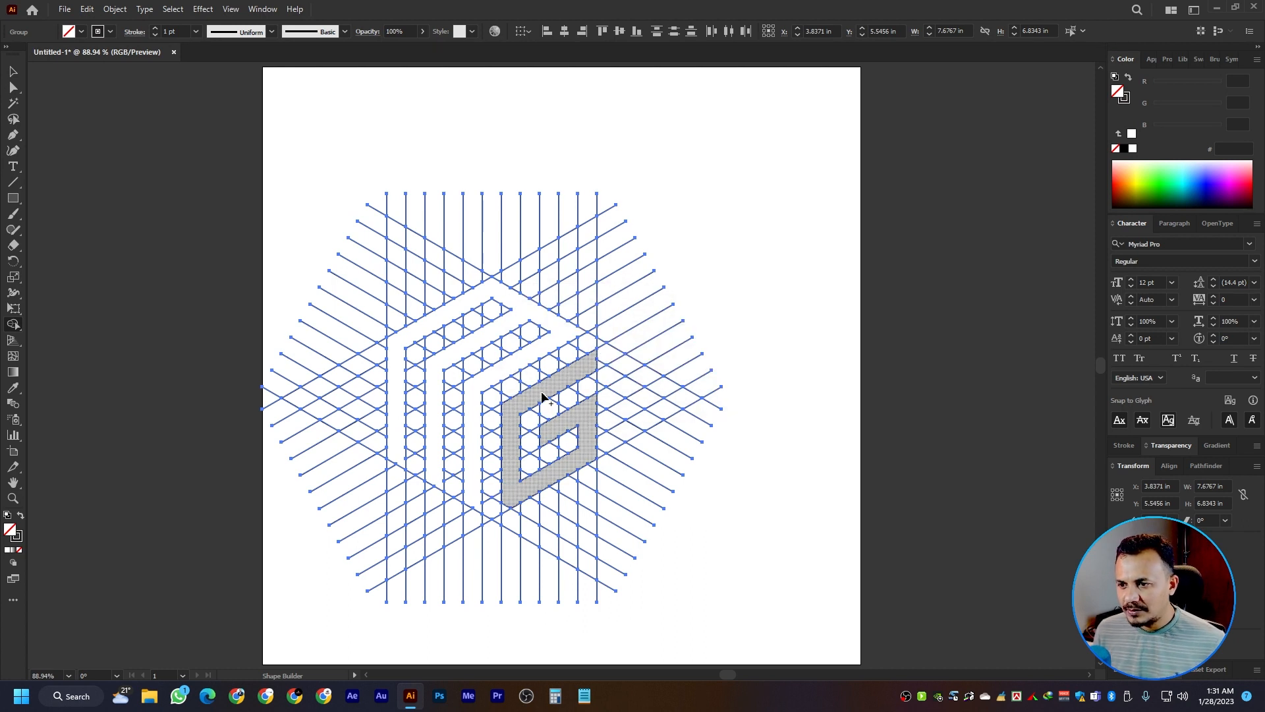
pyautogui.press('v')
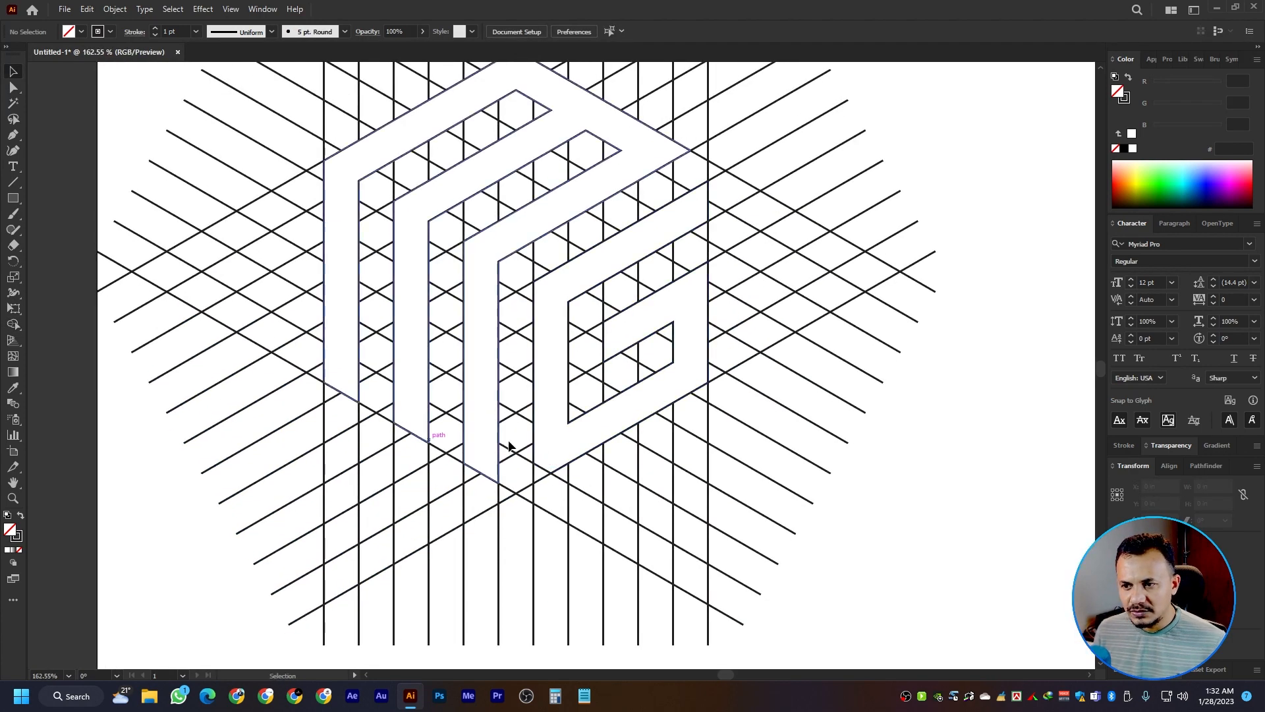
pyautogui.moveTo(975, 247); pyautogui.dragTo(221, 603)
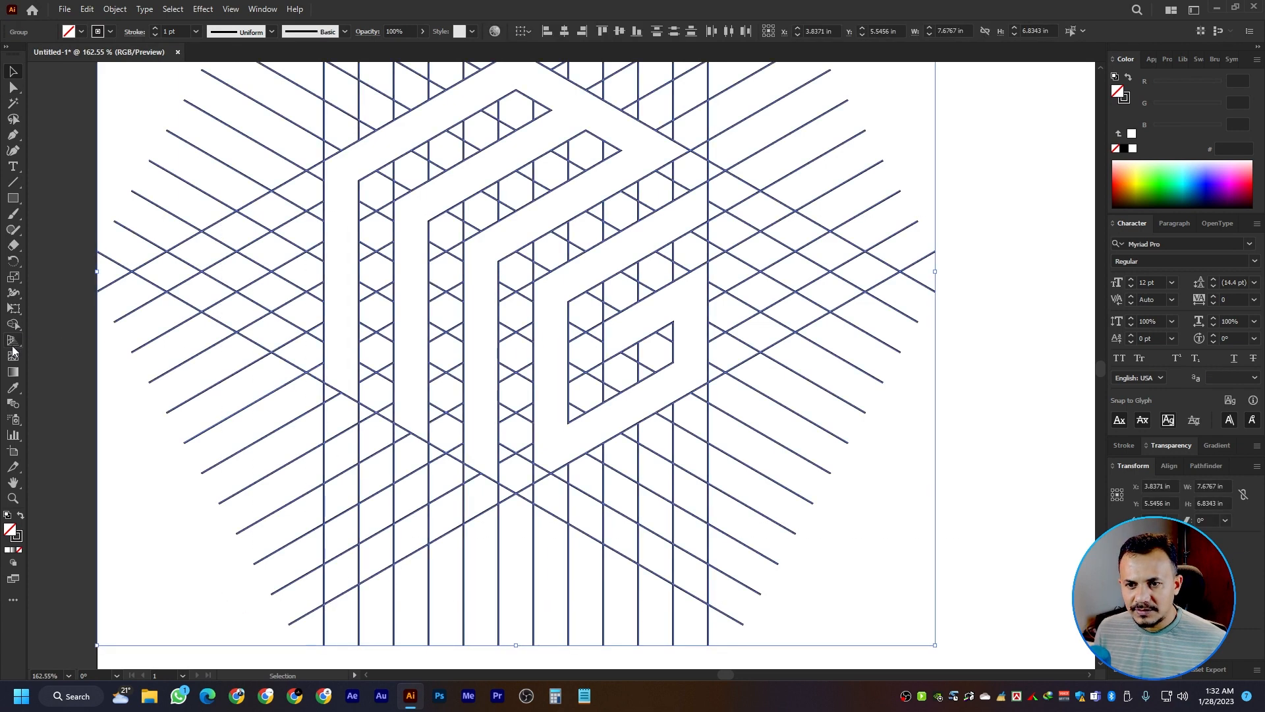
pyautogui.click(14, 326)
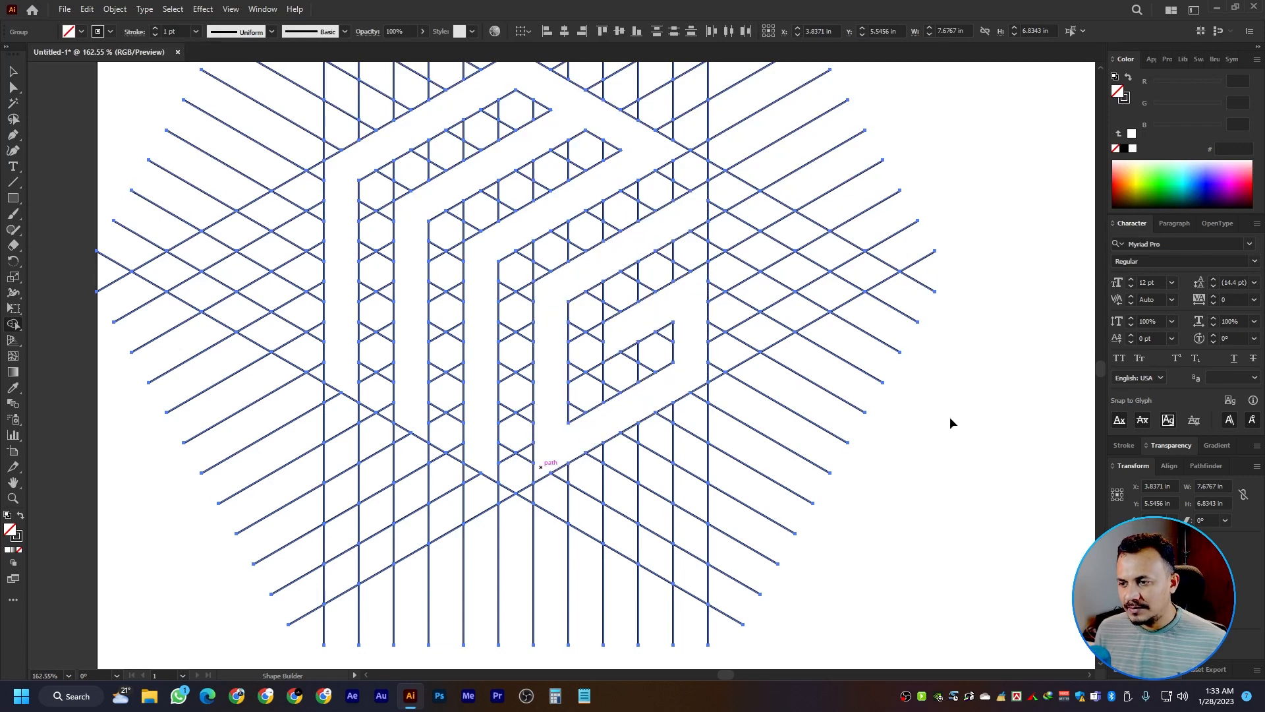
pyautogui.press('v')
pyautogui.click(938, 444)
# Step: Select the entire grid with its merged letters and ungroup it into separate paths
pyautogui.scroll(-5, 928, 450)
pyautogui.moveTo(793, 410); pyautogui.dragTo(661, 419)
pyautogui.click(572, 300)
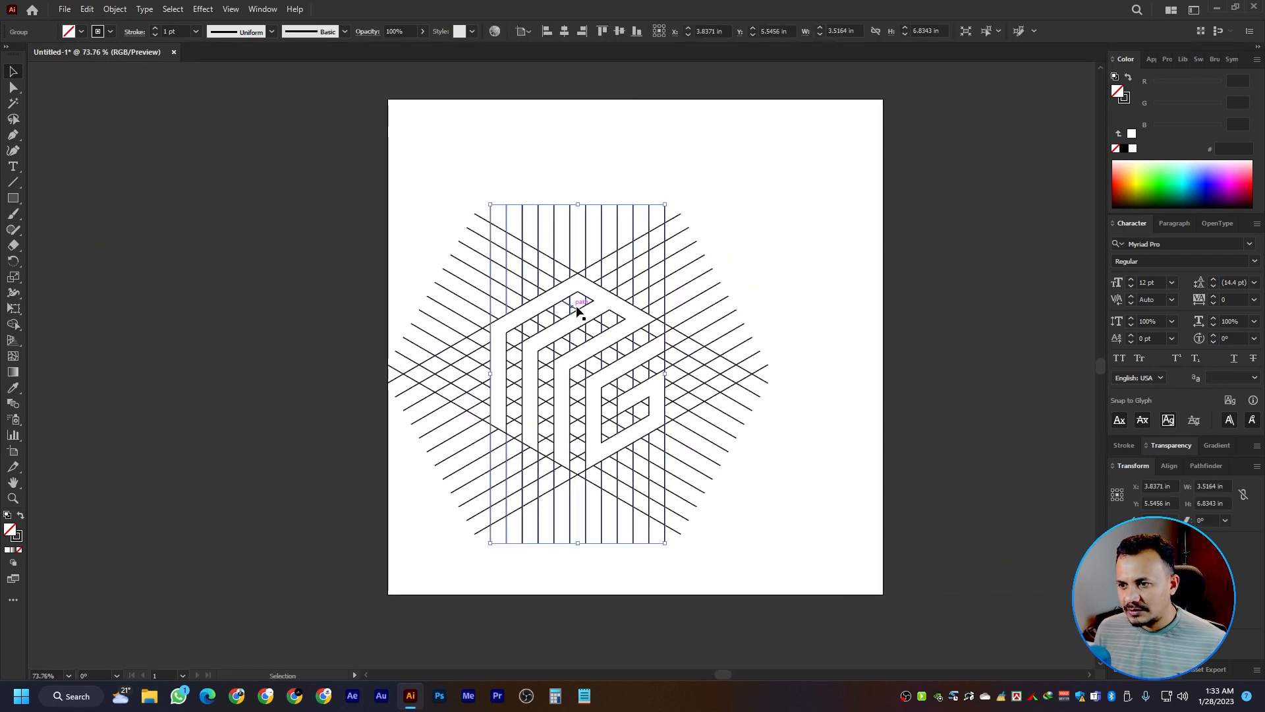
pyautogui.moveTo(794, 198); pyautogui.dragTo(477, 526)
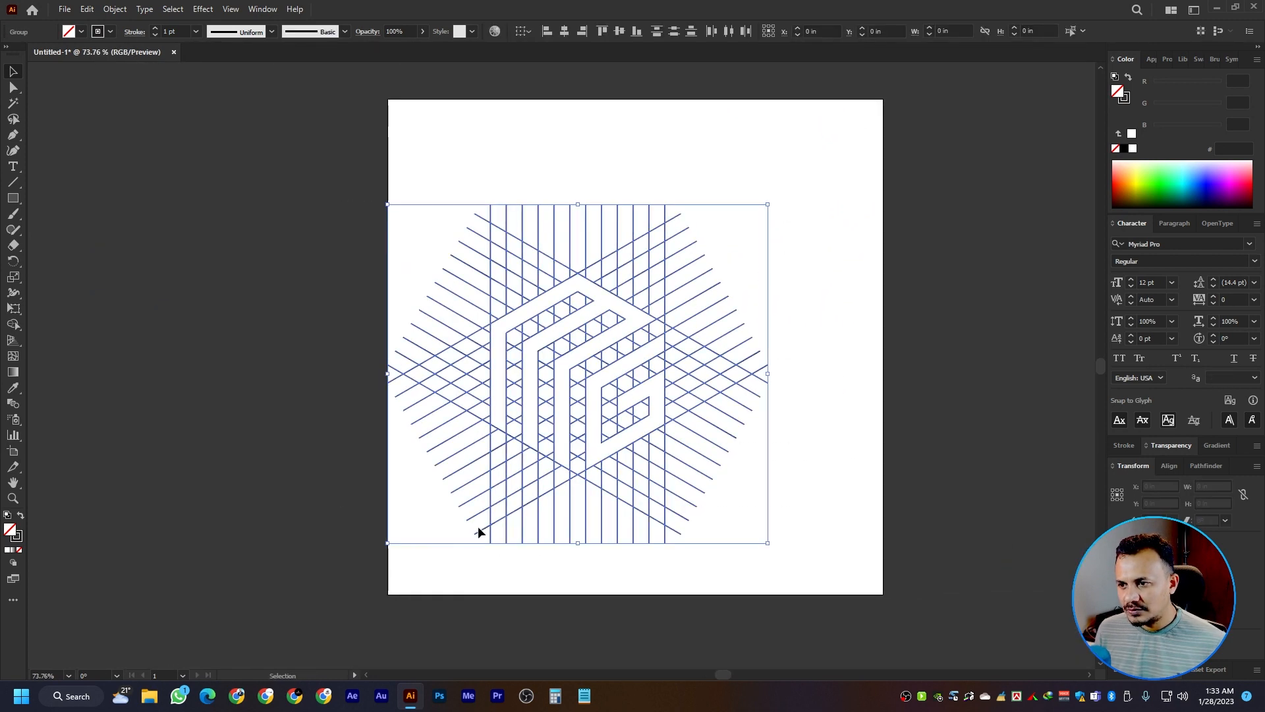
pyautogui.click(718, 162)
pyautogui.scroll(4, 634, 240)
pyautogui.moveTo(586, 243); pyautogui.dragTo(596, 254)
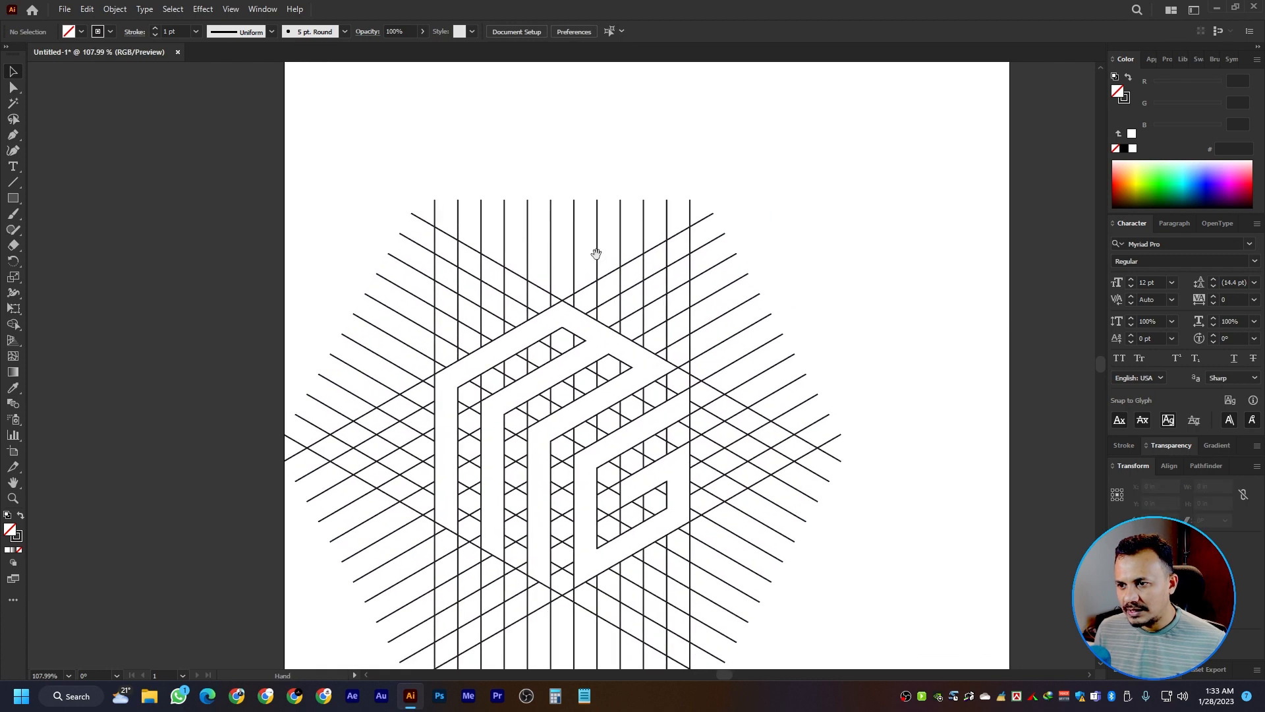
# Step: Delete the excess grid lines around all sides of the hexagonal MG shape
pyautogui.moveTo(323, 156); pyautogui.dragTo(820, 270)
pyautogui.press('Delete')
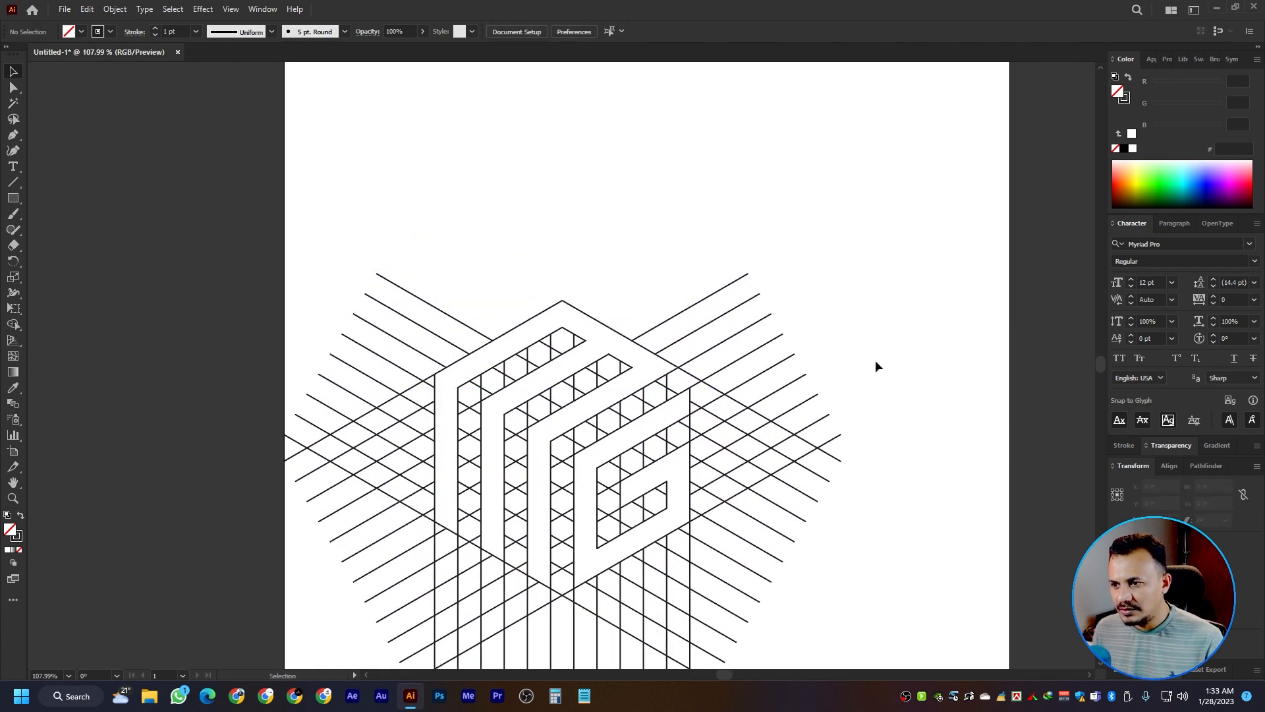
pyautogui.moveTo(875, 360); pyautogui.dragTo(763, 236)
pyautogui.moveTo(618, 125); pyautogui.dragTo(795, 555)
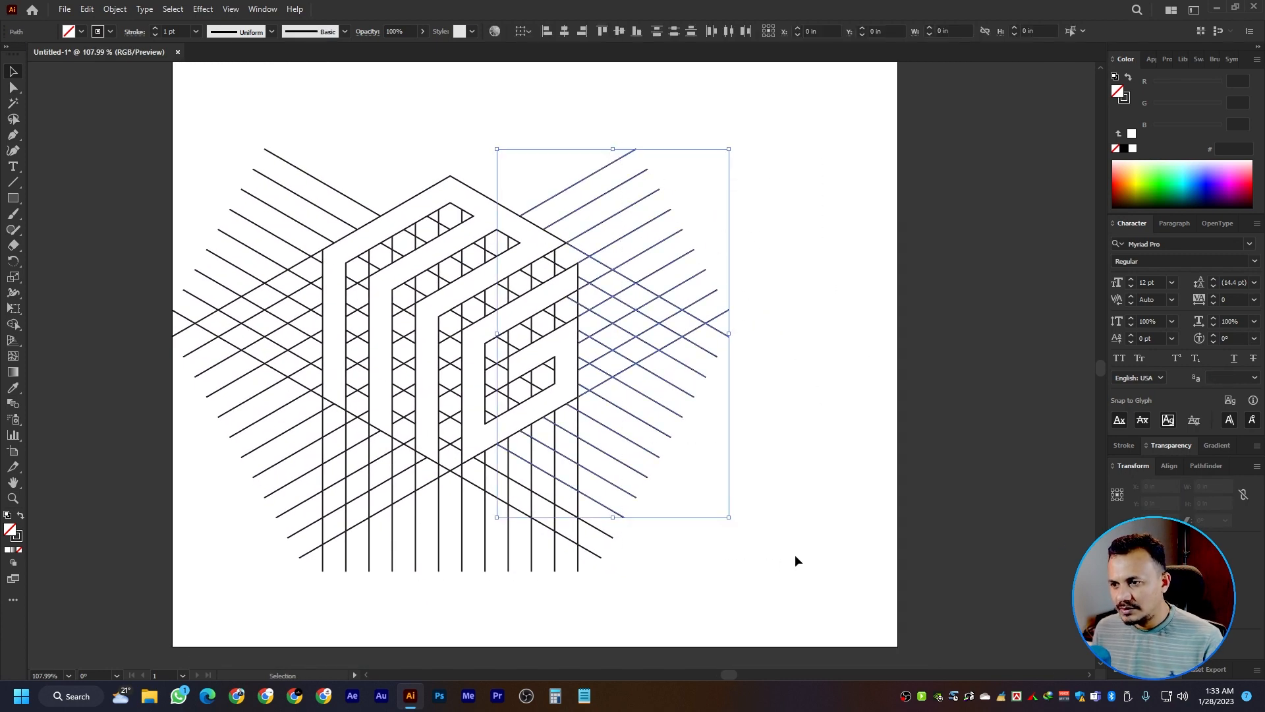
pyautogui.press('Delete')
pyautogui.moveTo(656, 570); pyautogui.dragTo(788, 454)
pyautogui.moveTo(850, 509); pyautogui.dragTo(307, 379)
pyautogui.press('Delete')
pyautogui.moveTo(421, 336); pyautogui.dragTo(513, 467)
pyautogui.moveTo(515, 535); pyautogui.dragTo(389, 173)
pyautogui.press('Delete')
# Step: Delete the leftover grid segments in the gap between the M's first and second legs
pyautogui.moveTo(593, 428); pyautogui.dragTo(526, 430)
pyautogui.scroll(5, 526, 431)
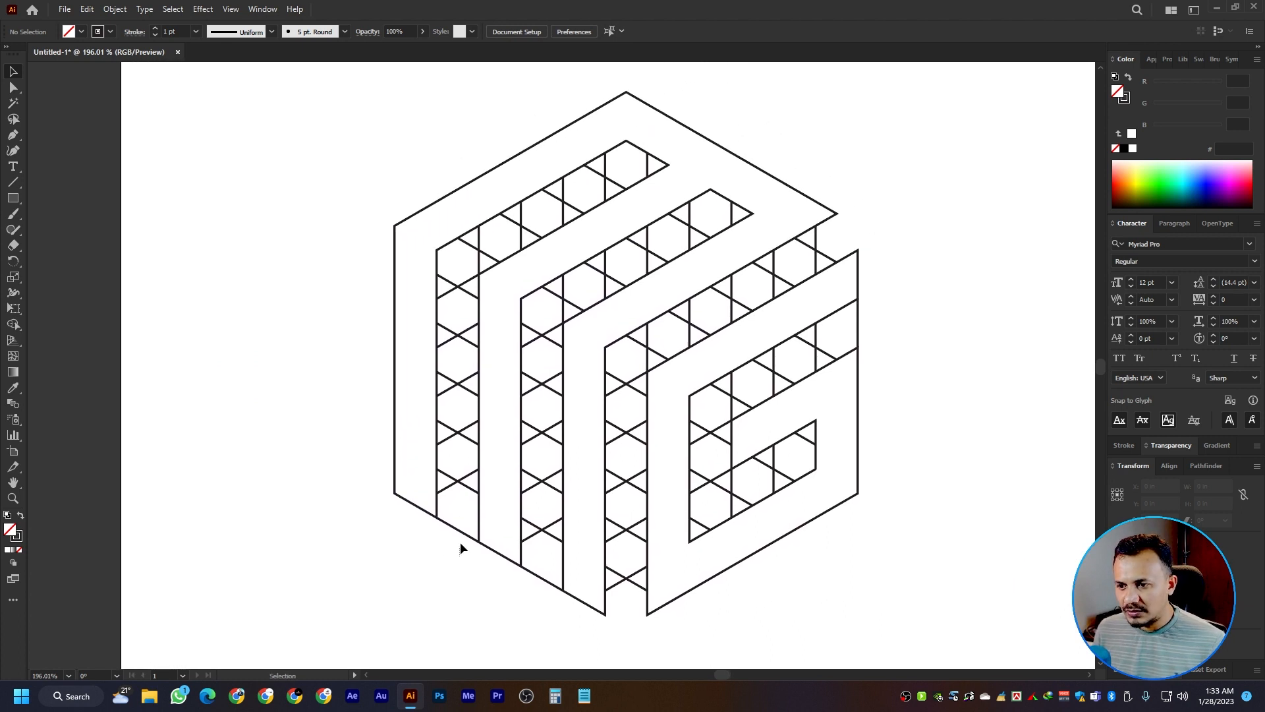
pyautogui.moveTo(461, 337); pyautogui.dragTo(512, 226)
pyautogui.press('Delete')
pyautogui.press('Delete')
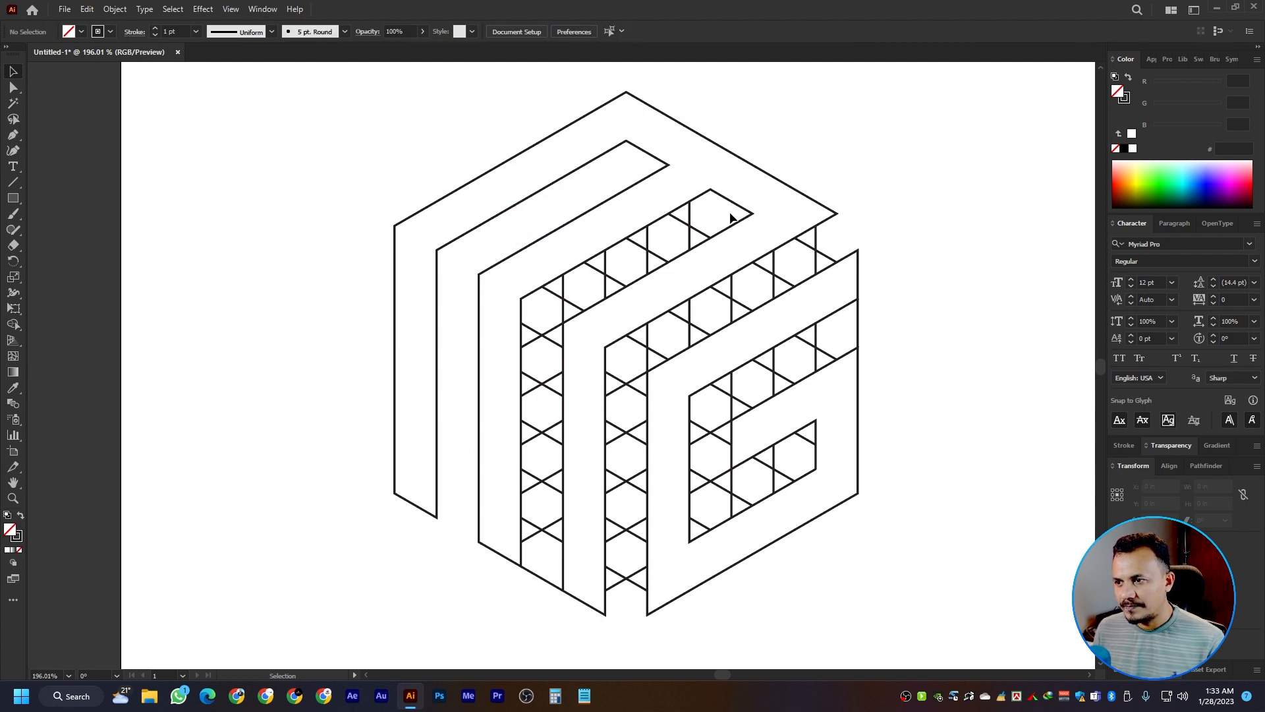
# Step: Delete the leftover grid segments in the gap between the M's second and third legs
pyautogui.moveTo(731, 218); pyautogui.dragTo(658, 256)
pyautogui.press('Delete')
pyautogui.click(586, 305)
pyautogui.press('Delete')
pyautogui.moveTo(519, 316); pyautogui.dragTo(567, 590)
pyautogui.press('Delete')
# Step: Clear the leftover grid segments from the gap between the M and the G
pyautogui.moveTo(649, 594); pyautogui.dragTo(627, 367)
pyautogui.press('Delete')
pyautogui.moveTo(838, 243); pyautogui.dragTo(813, 256)
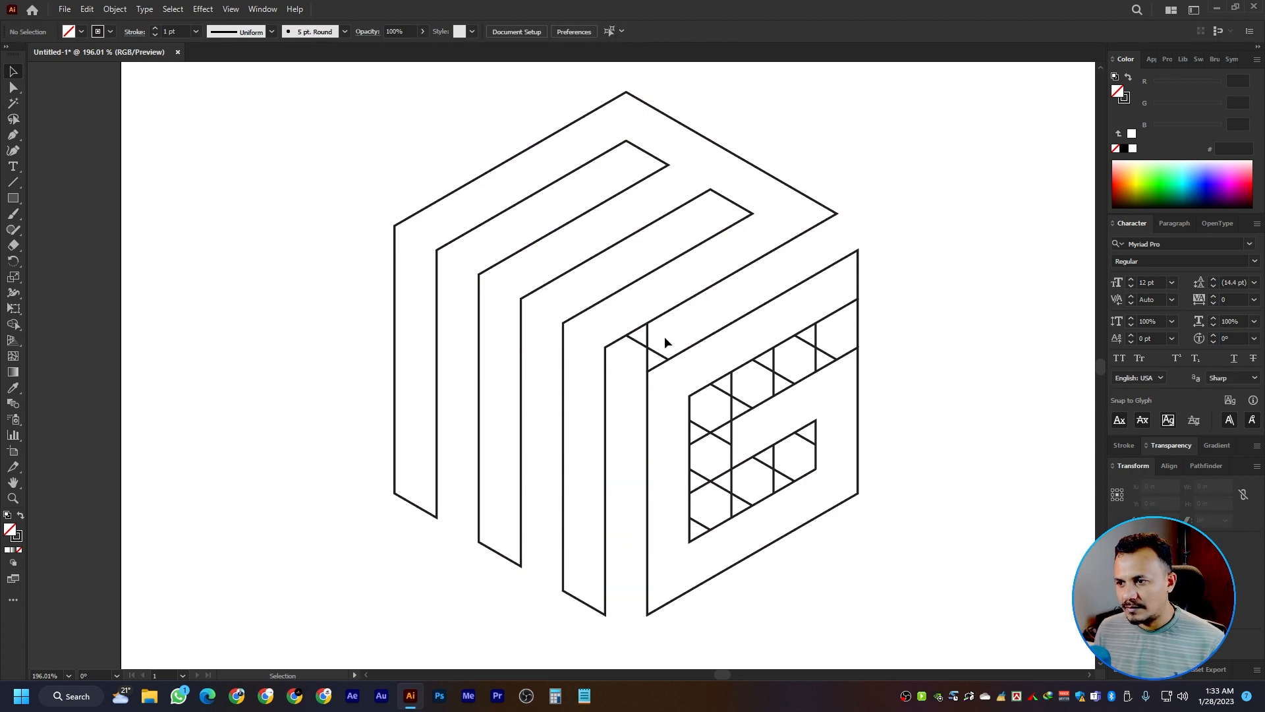
pyautogui.press('Delete')
# Step: Delete the remaining grid segments inside the letter G's opening and inner space
pyautogui.moveTo(791, 359); pyautogui.dragTo(708, 422)
pyautogui.press('Delete')
pyautogui.press('Delete')
pyautogui.moveTo(698, 425); pyautogui.dragTo(768, 481)
pyautogui.press('Delete')
pyautogui.press('Delete')
pyautogui.press('z')
pyautogui.keyDown('alt'); pyautogui.click(920, 257); pyautogui.keyUp('alt')
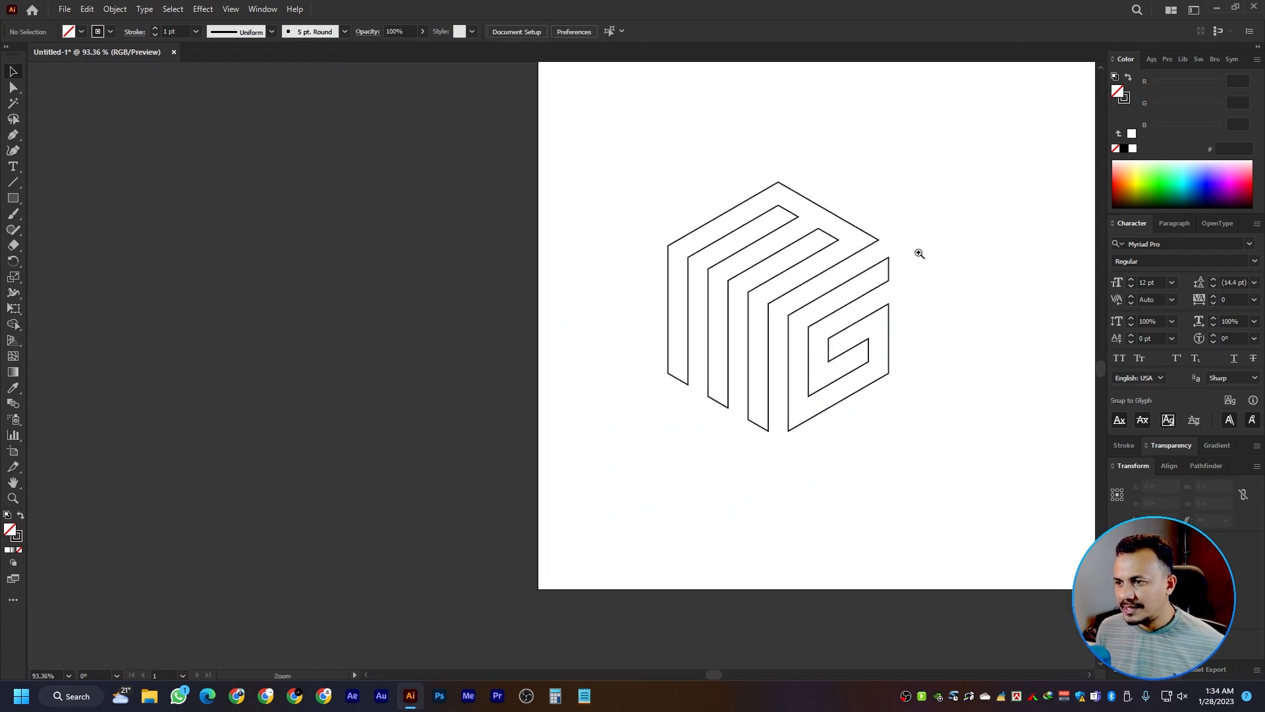
pyautogui.moveTo(919, 254); pyautogui.dragTo(746, 241)
pyautogui.moveTo(662, 249); pyautogui.dragTo(696, 243)
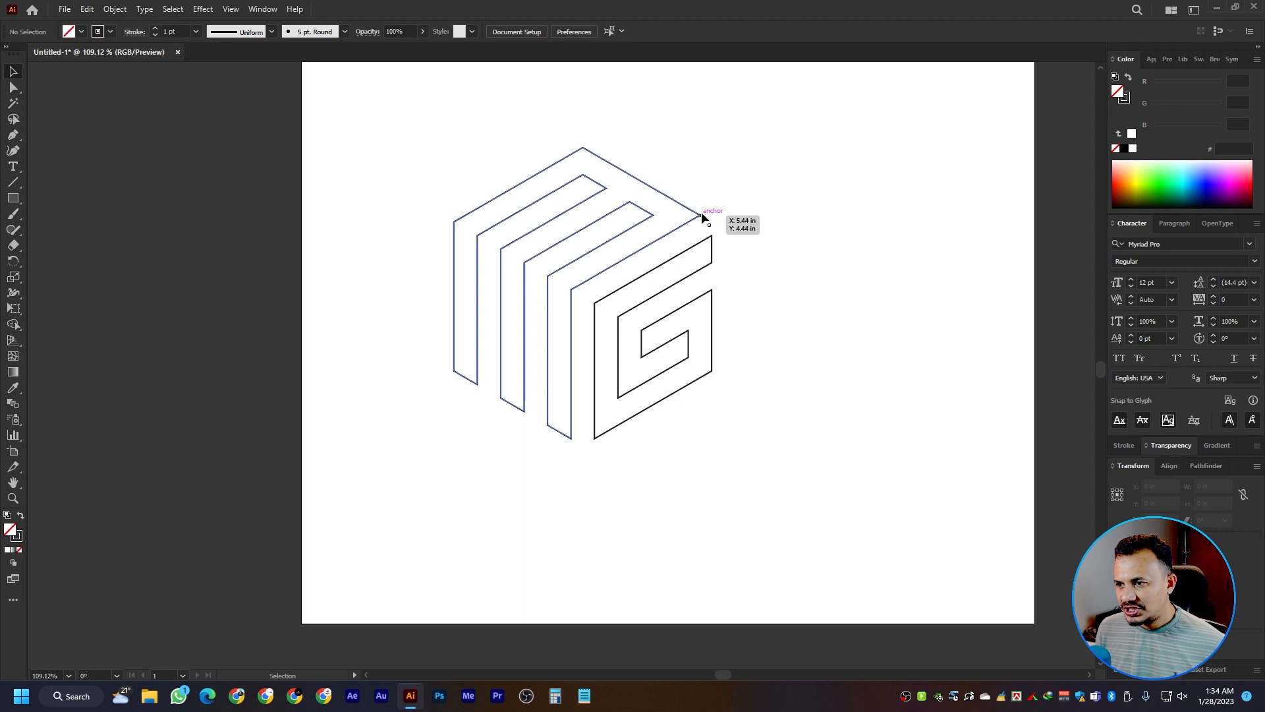
# Step: Unite the G's outline with the stray segment at its lower-left corner using Pathfinder
pyautogui.click(663, 196)
pyautogui.keyDown('shift'); pyautogui.click(693, 247); pyautogui.keyUp('shift')
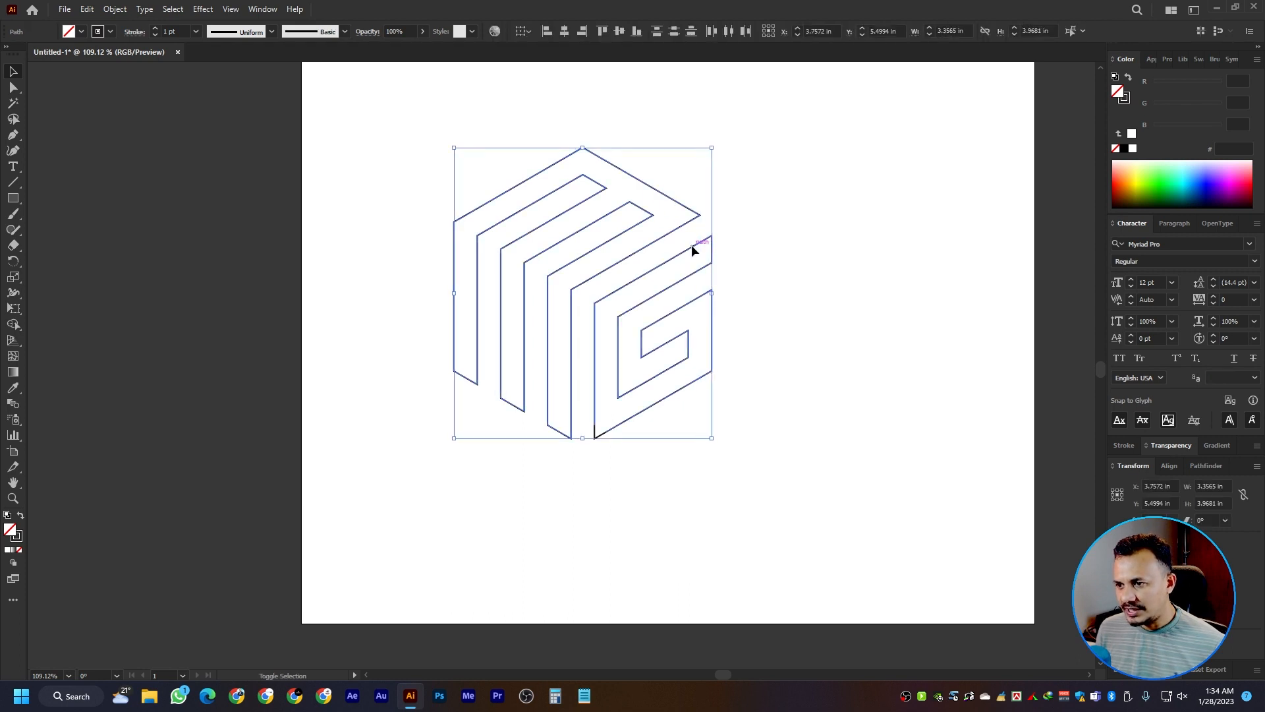
pyautogui.moveTo(823, 218); pyautogui.dragTo(731, 221)
pyautogui.moveTo(629, 349); pyautogui.dragTo(738, 267)
pyautogui.moveTo(575, 309); pyautogui.dragTo(657, 324)
pyautogui.click(676, 352)
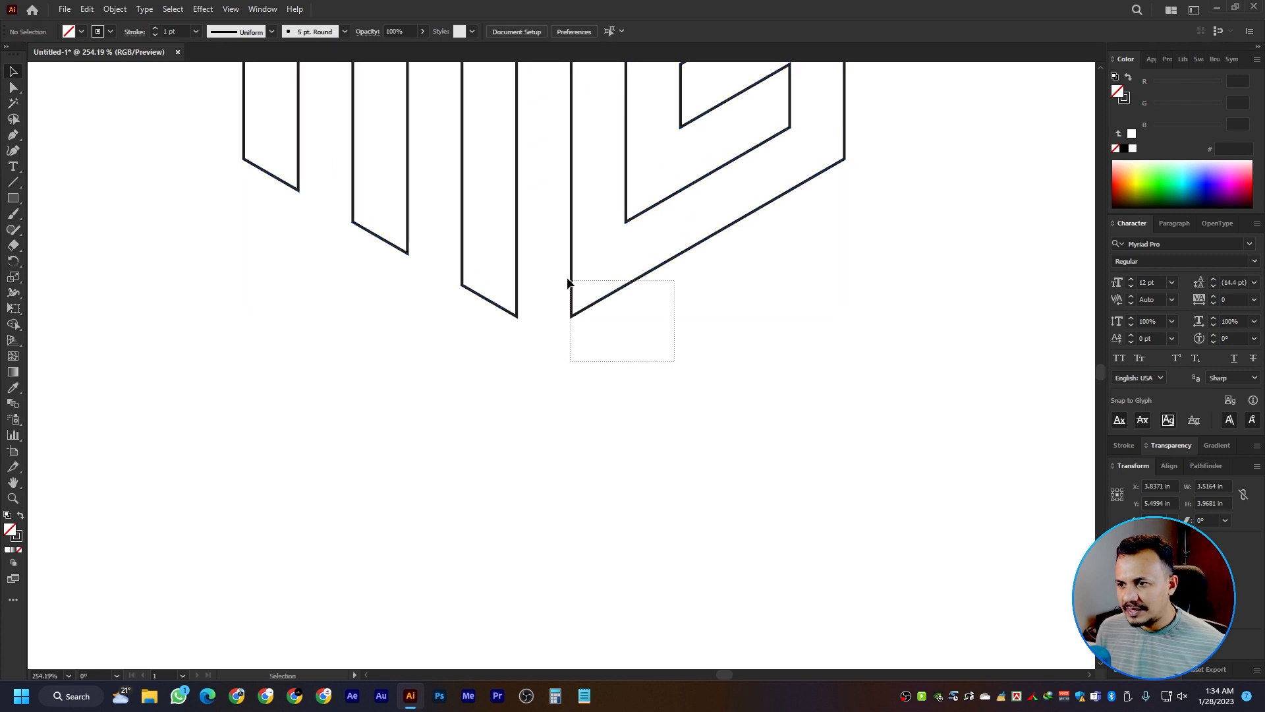
pyautogui.moveTo(568, 279); pyautogui.dragTo(571, 281)
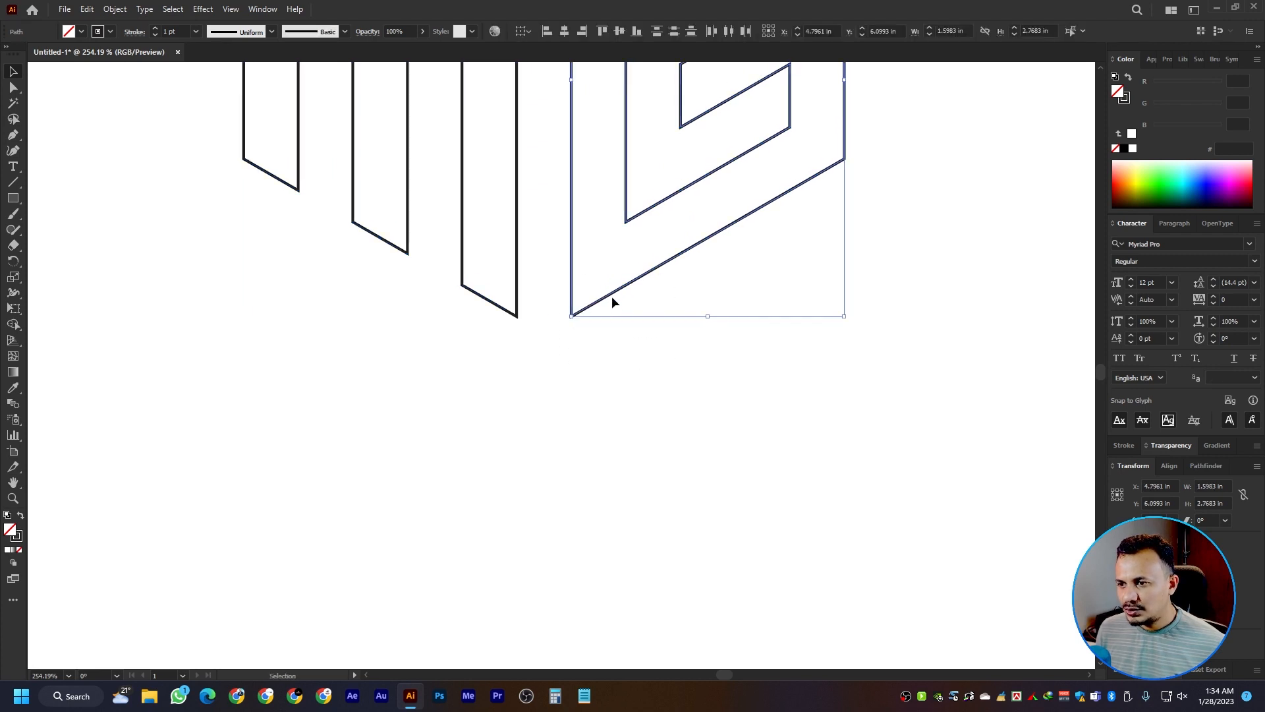
pyautogui.click(1213, 464)
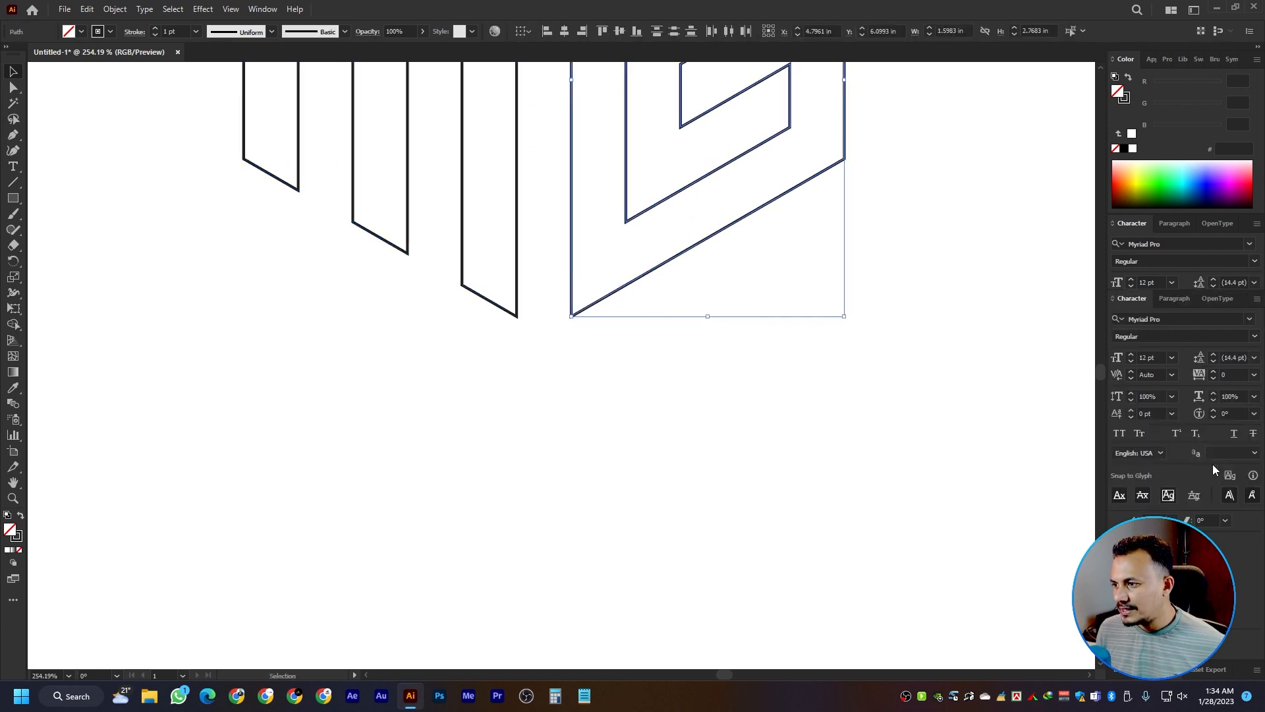
pyautogui.click(1120, 576)
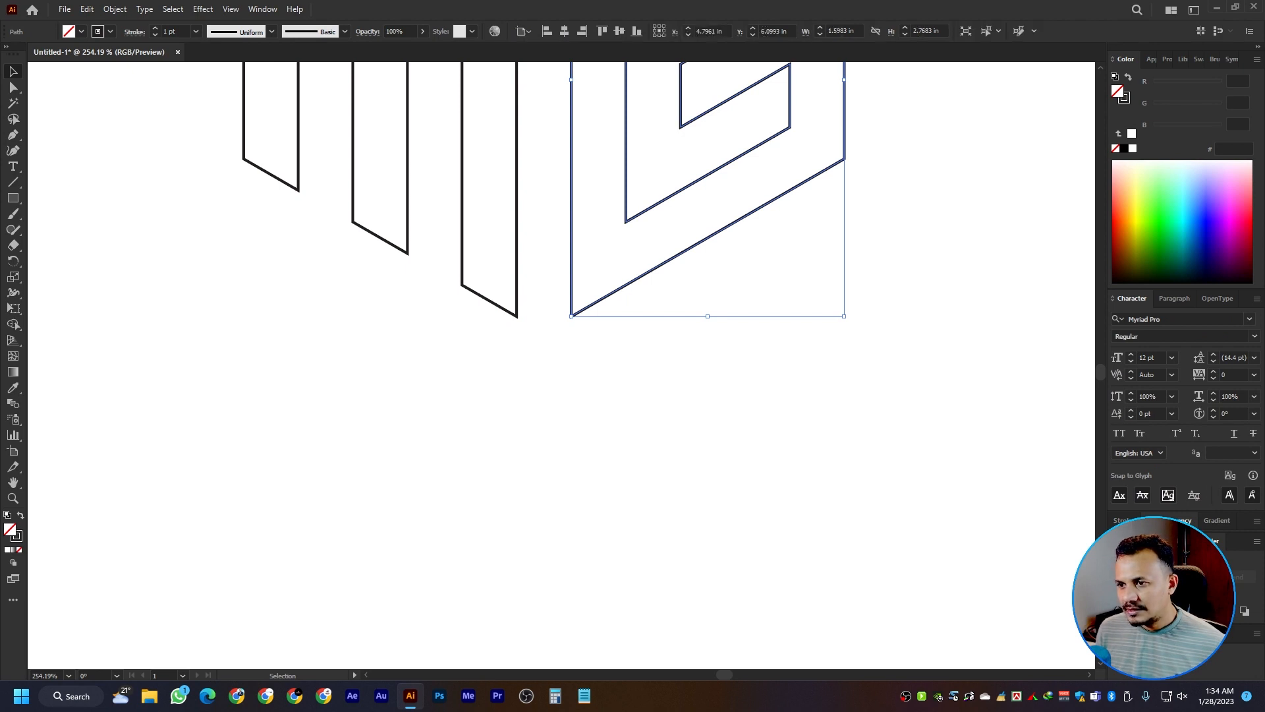
pyautogui.click(721, 380)
pyautogui.hotkey('ctrl', '0')
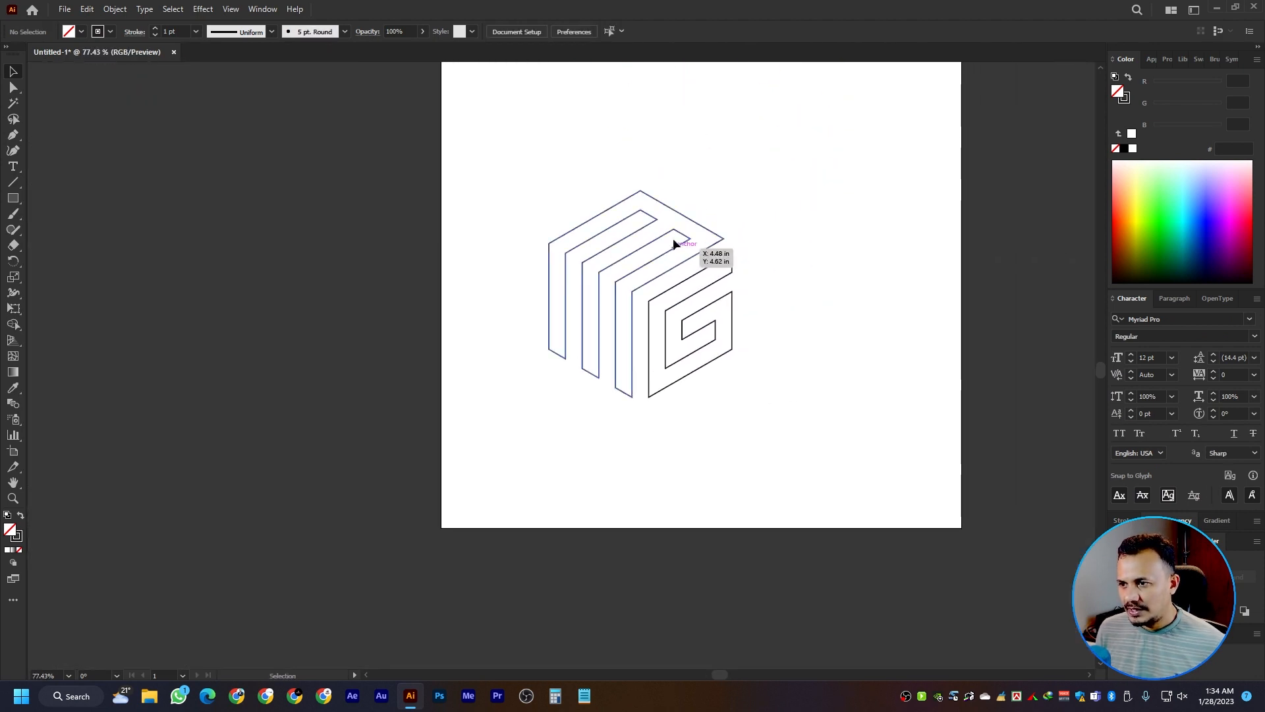
# Step: Swap the fill and stroke of the M and G outlines to make both letters solid dark shapes
pyautogui.click(618, 248)
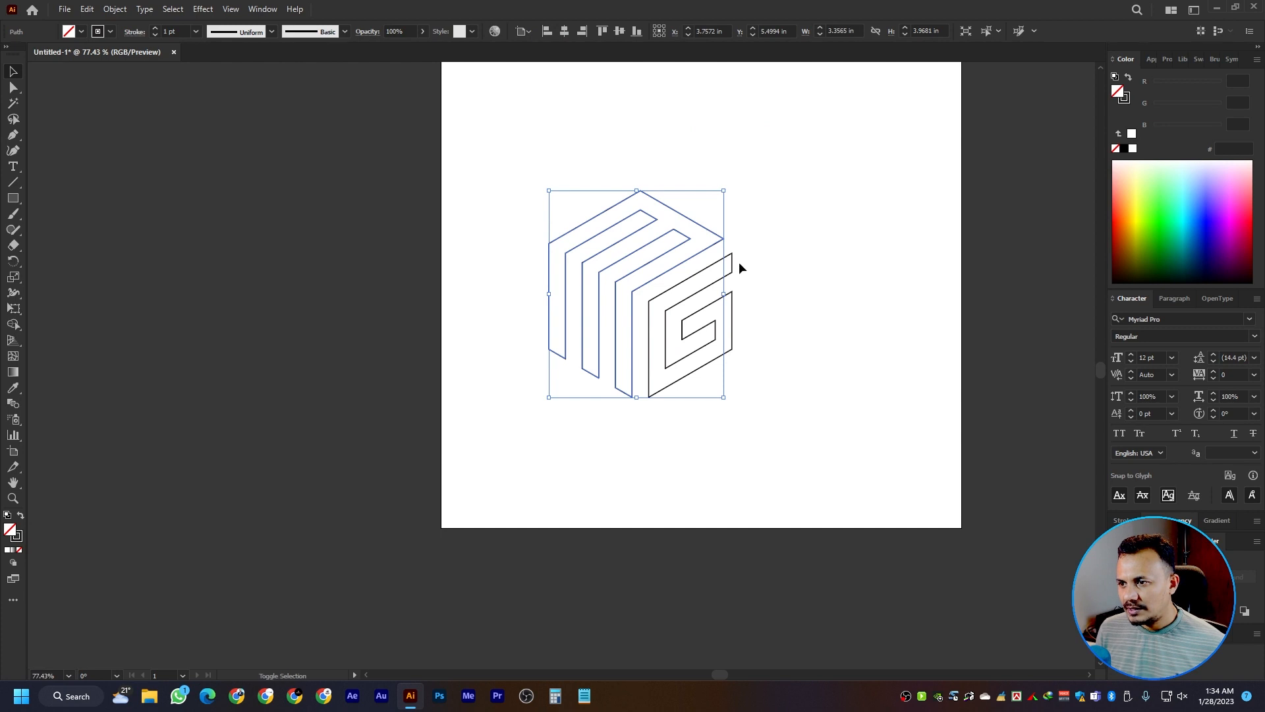
pyautogui.hotkey('shift', 'x')
pyautogui.click(792, 268)
pyautogui.scroll(1, 743, 294)
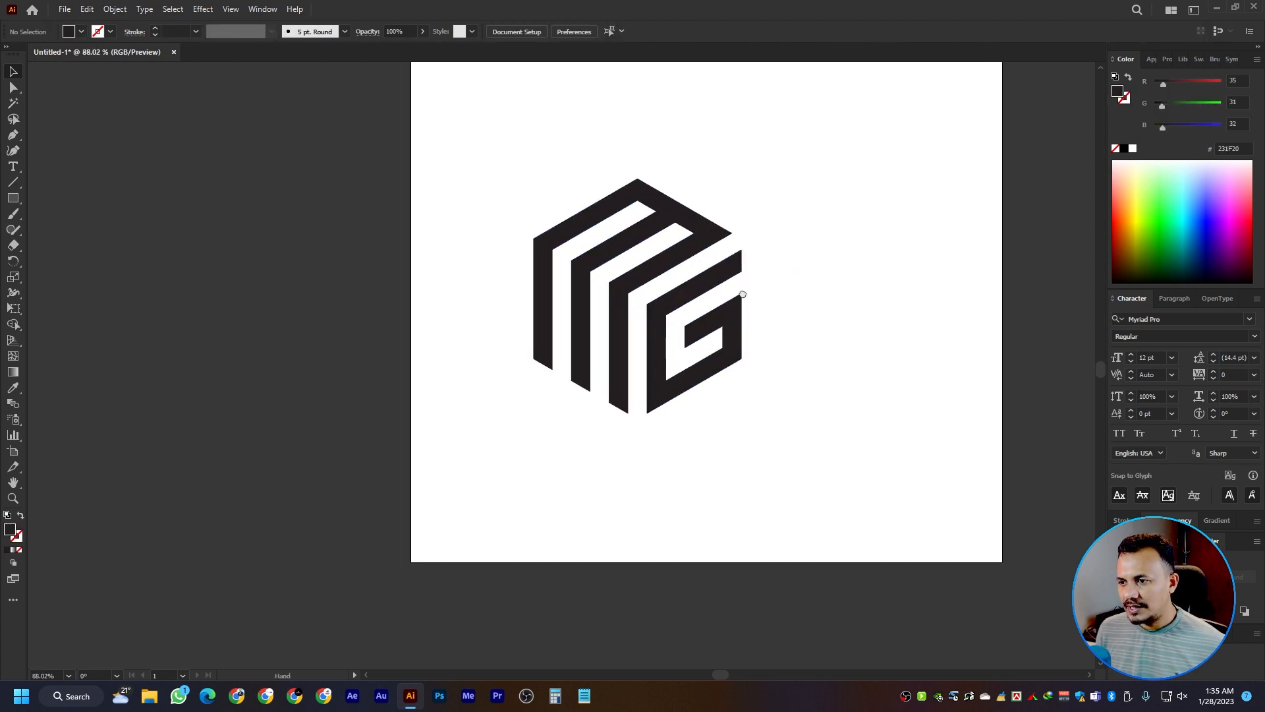
pyautogui.scroll(2, 742, 294)
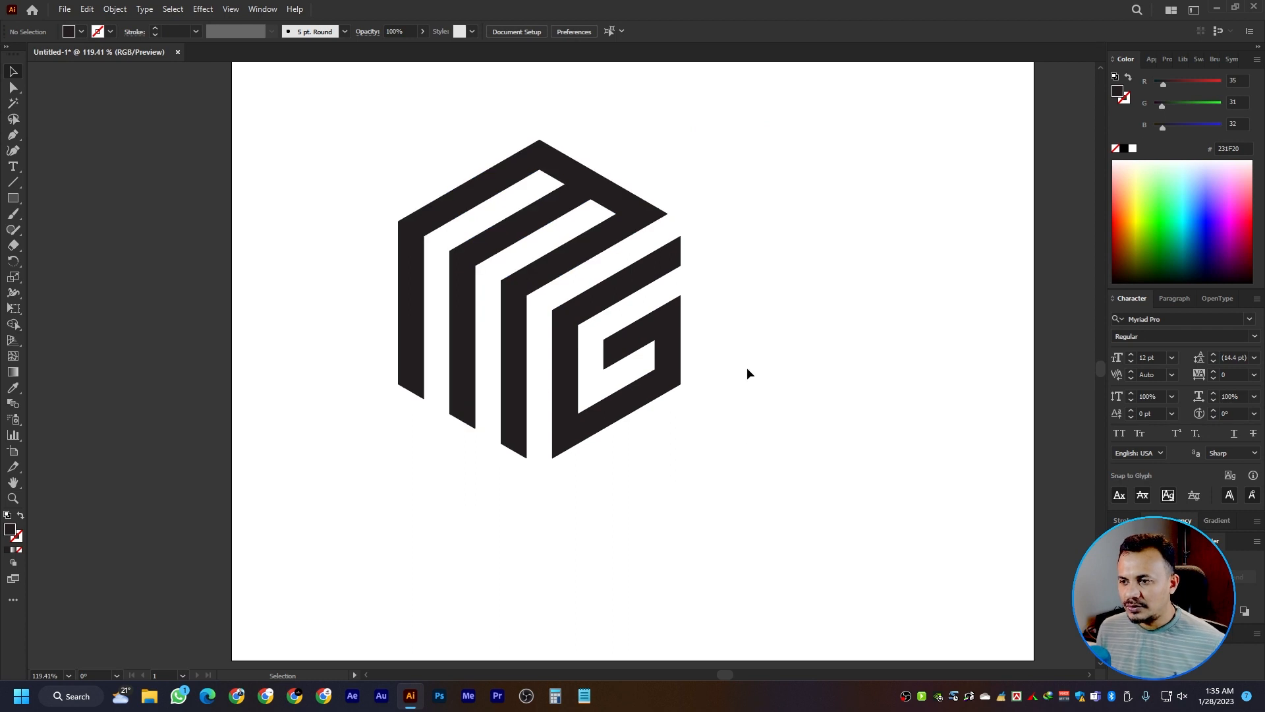
# Step: Add the text "MEGHNA GROUP" below the lettermark
pyautogui.press('space')
pyautogui.moveTo(635, 471); pyautogui.dragTo(627, 413)
pyautogui.press('t')
pyautogui.click(527, 443)
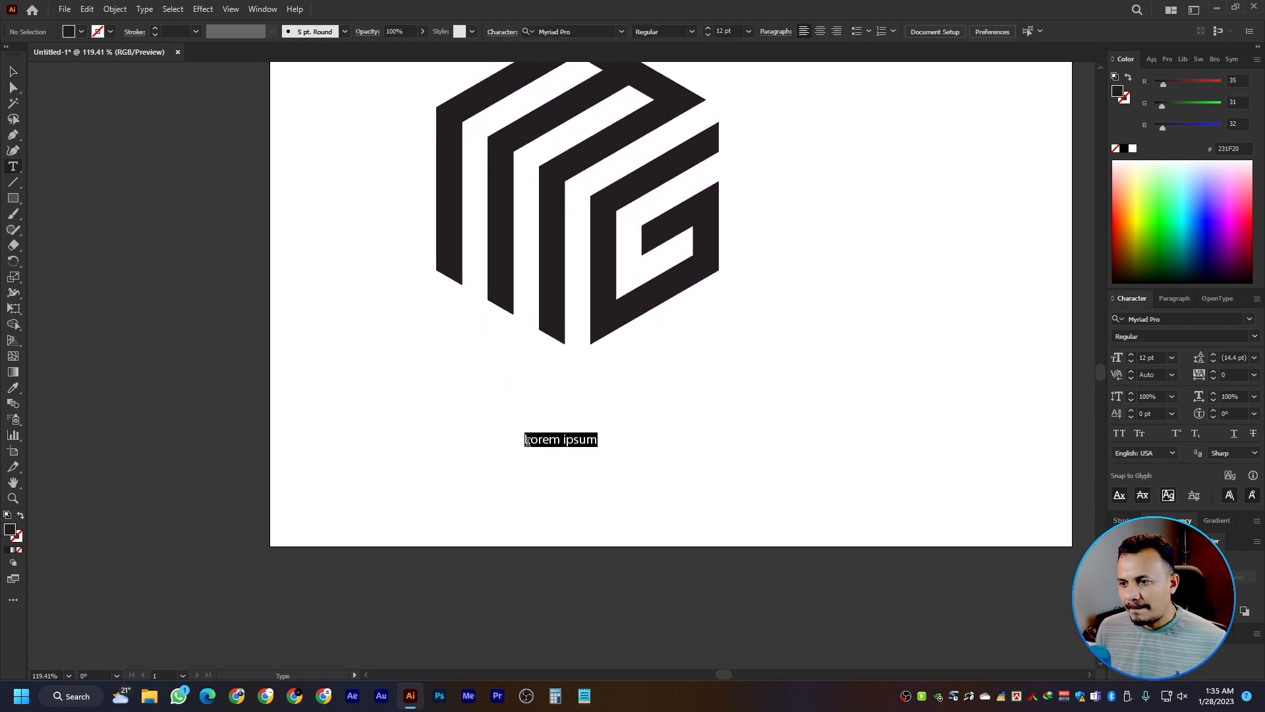
pyautogui.write('MEGHNA GROUP')
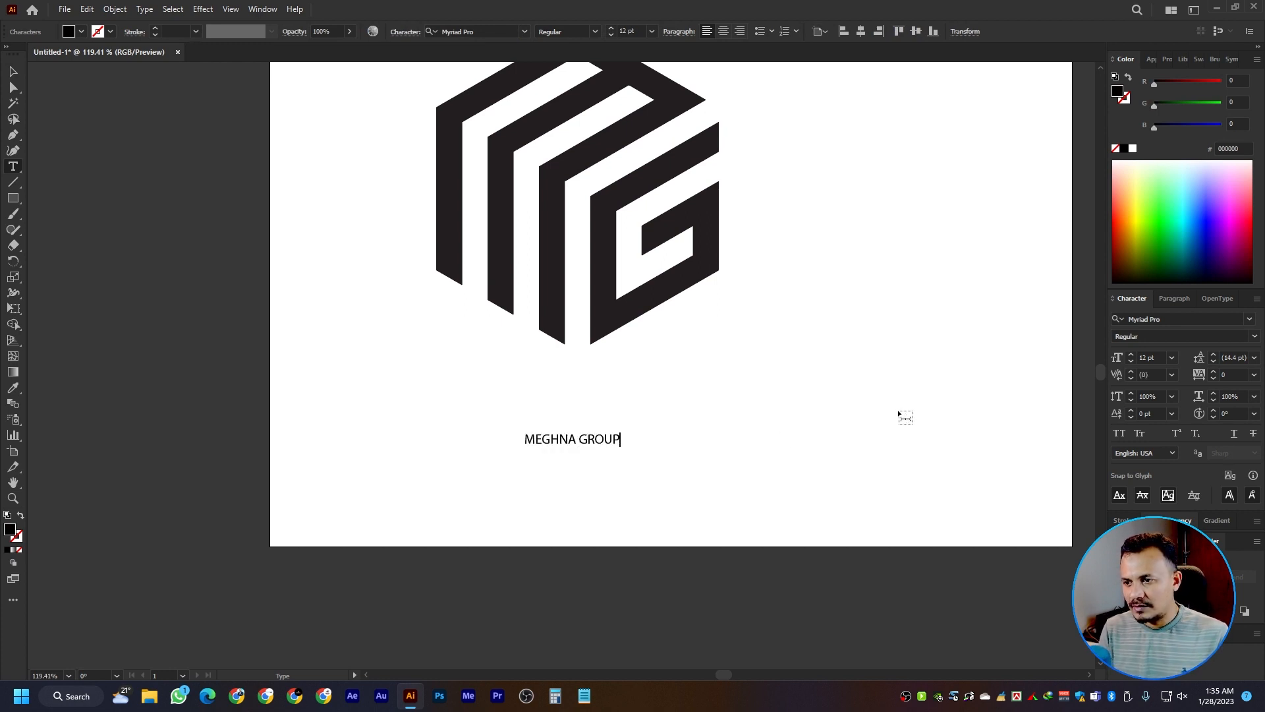
pyautogui.press('Escape')
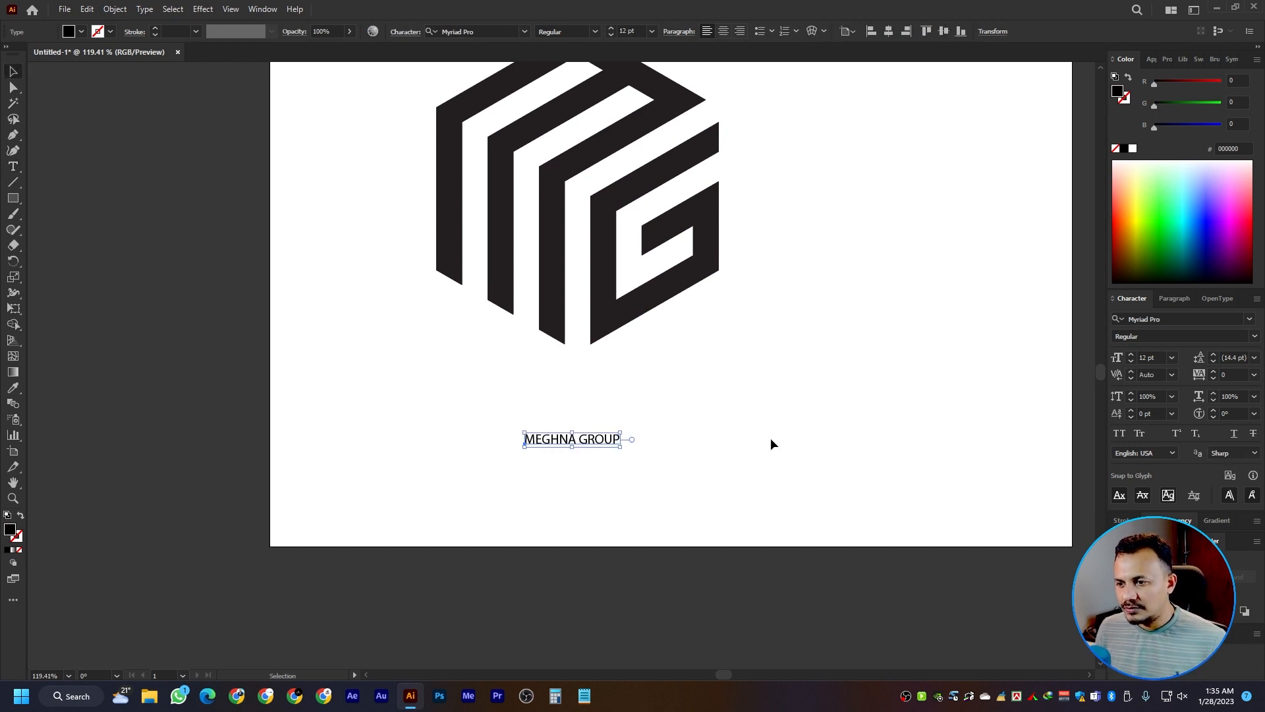
# Step: Set the font of the MEGHNA GROUP text to Nexa Black
pyautogui.click(480, 32)
pyautogui.write('nexa')
pyautogui.press('Down')
pyautogui.press('Down')
pyautogui.press('Down')
pyautogui.press('Down')
pyautogui.press('Down')
pyautogui.press('Down')
pyautogui.press('Down')
pyautogui.press('Down')
pyautogui.press('Down')
pyautogui.press('Down')
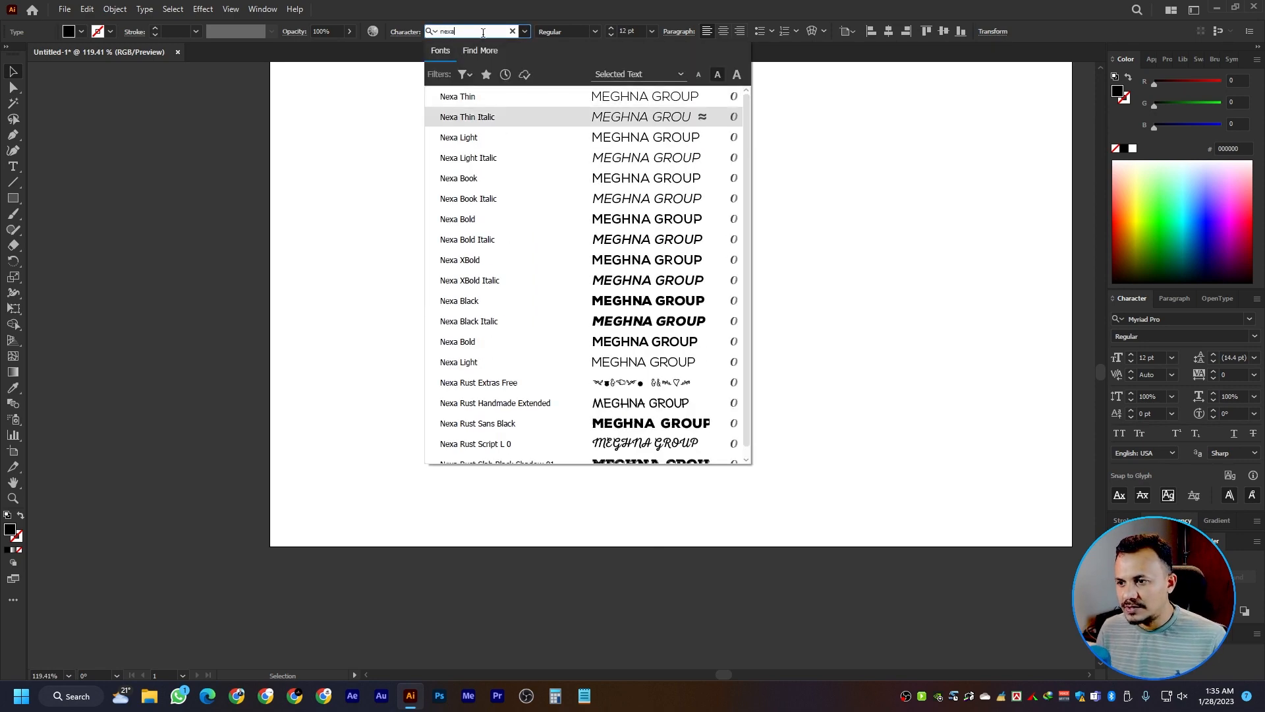
pyautogui.press('Return')
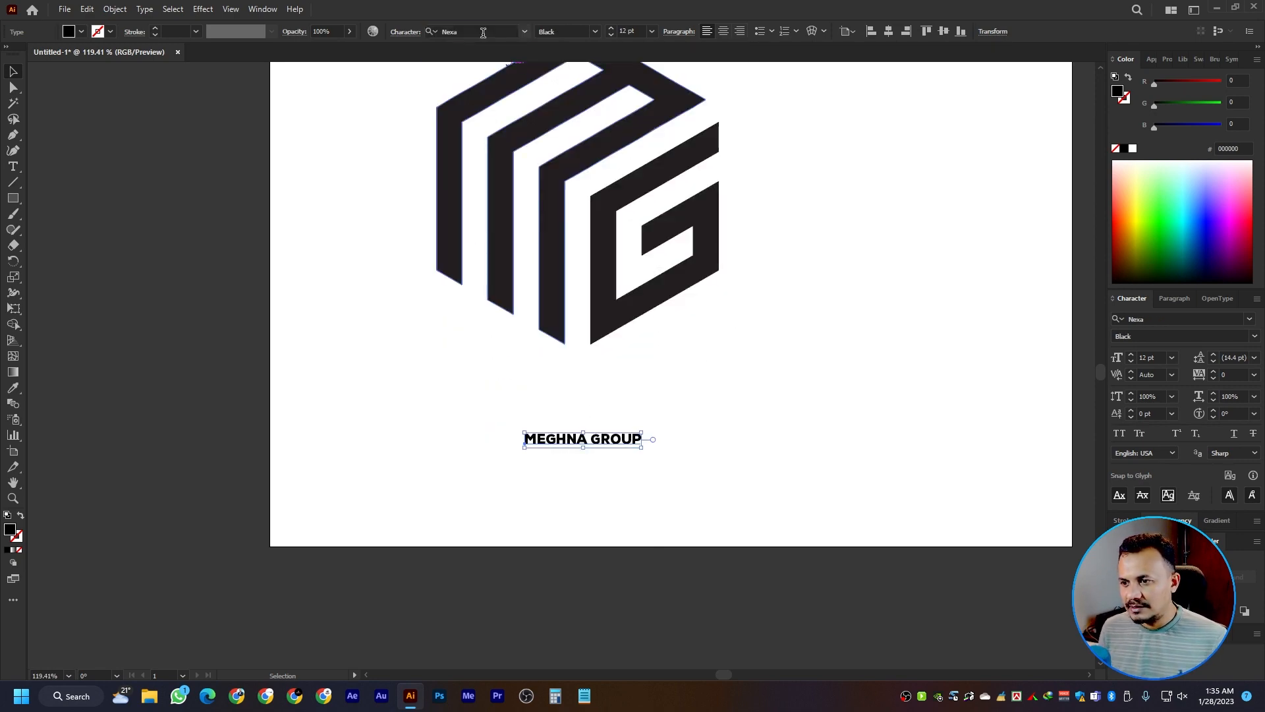
# Step: Enlarge the MEGHNA GROUP text to about 44.5 pt beneath the lettermark and set its paragraph alignment to centred
pyautogui.moveTo(575, 427); pyautogui.dragTo(603, 411)
pyautogui.scroll(-3, 813, 372)
pyautogui.moveTo(782, 345); pyautogui.dragTo(631, 397)
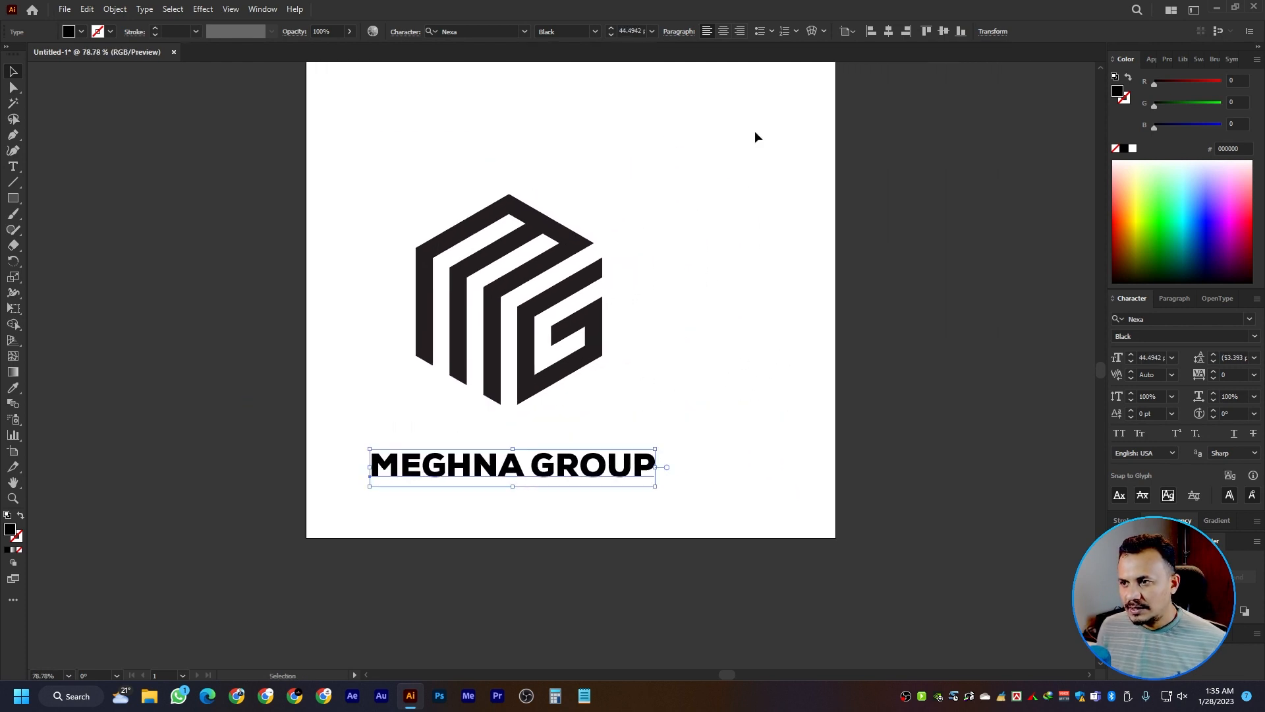
pyautogui.click(723, 31)
# Step: Group the M and G shapes and align the lettermark and the text to a common horizontal centre
pyautogui.moveTo(712, 249); pyautogui.dragTo(378, 507)
pyautogui.moveTo(718, 288); pyautogui.dragTo(410, 338)
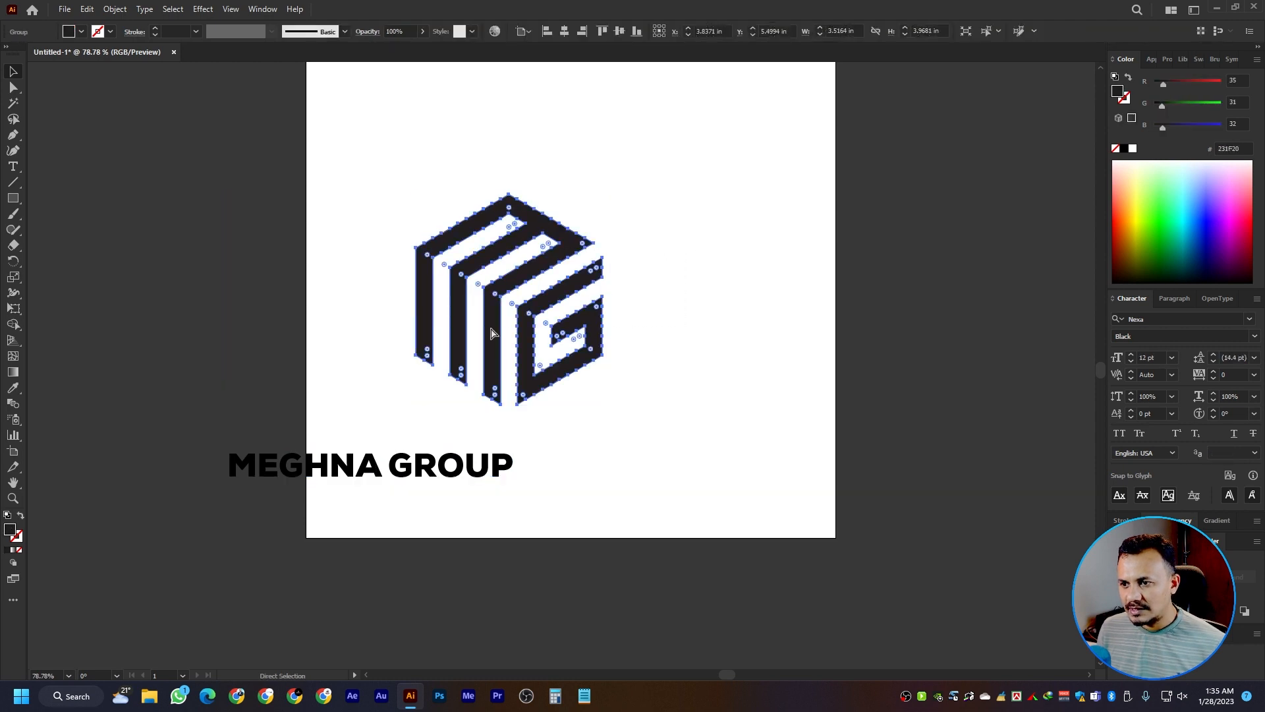
pyautogui.moveTo(663, 250); pyautogui.dragTo(416, 512)
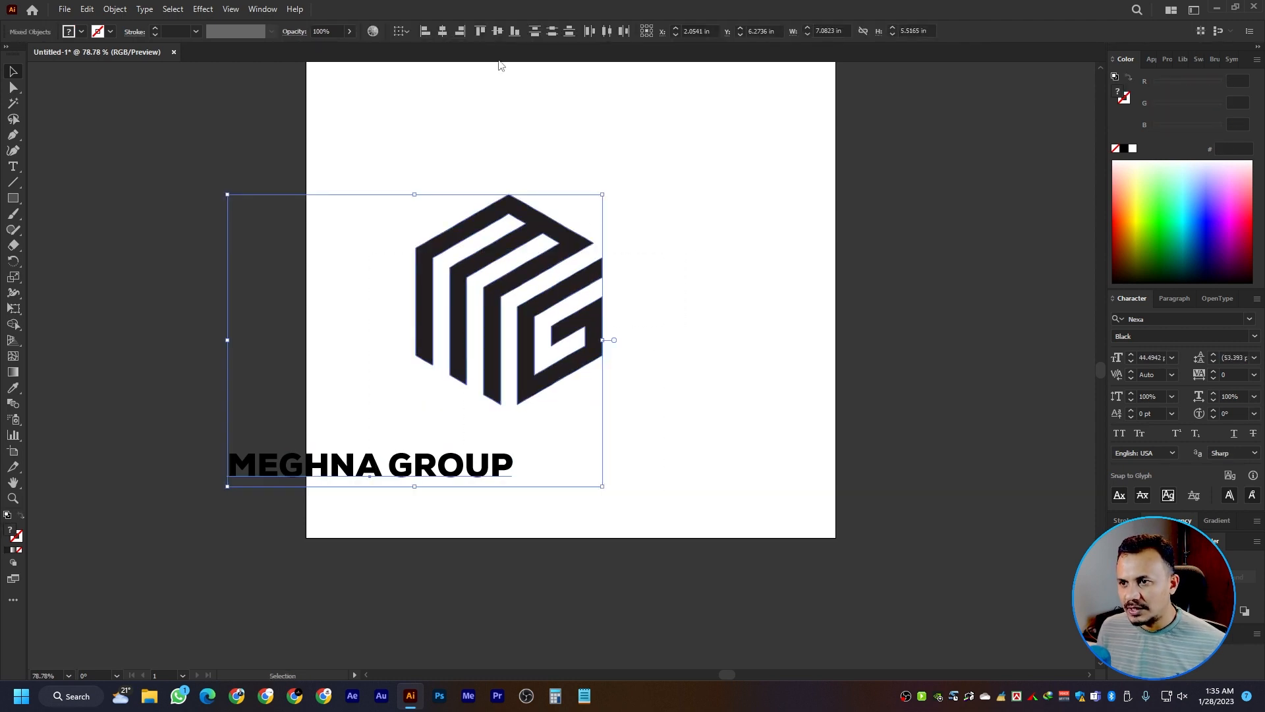
pyautogui.click(443, 31)
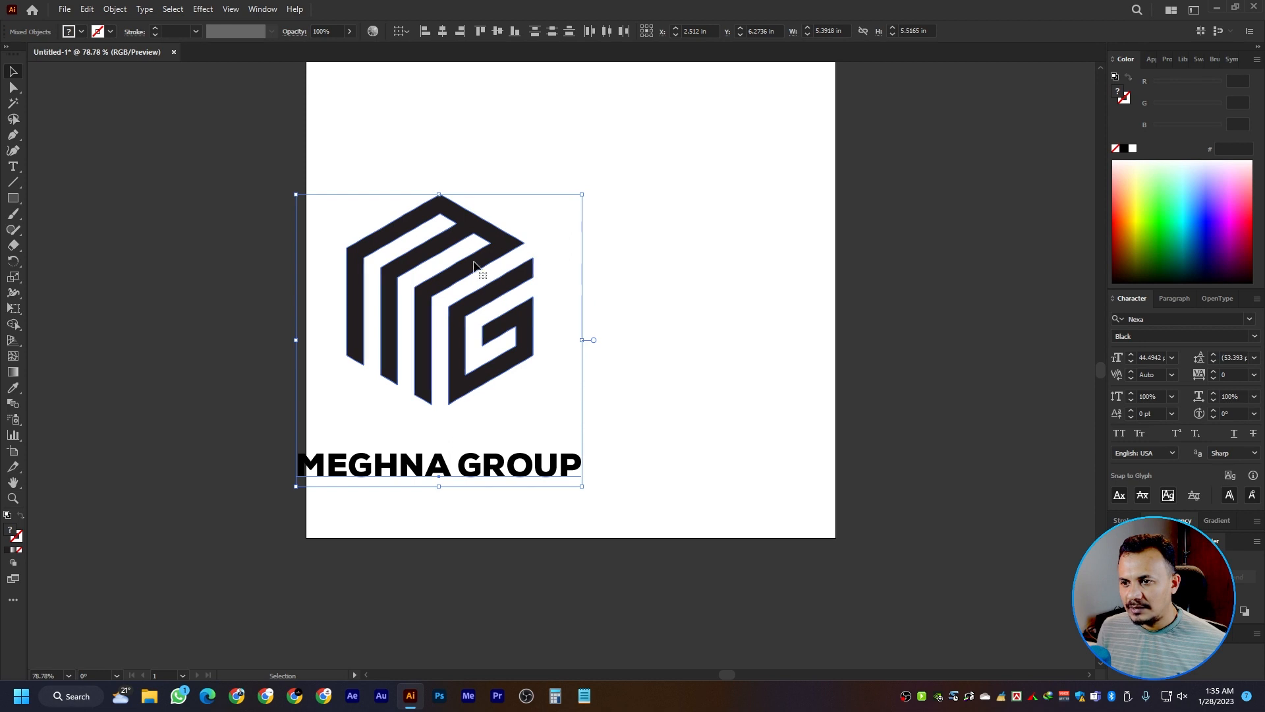
# Step: Group the lettermark with the text and centre the group horizontally and vertically on the artboard
pyautogui.press('a')
pyautogui.hotkey('ctrl', 'g')
pyautogui.press('v')
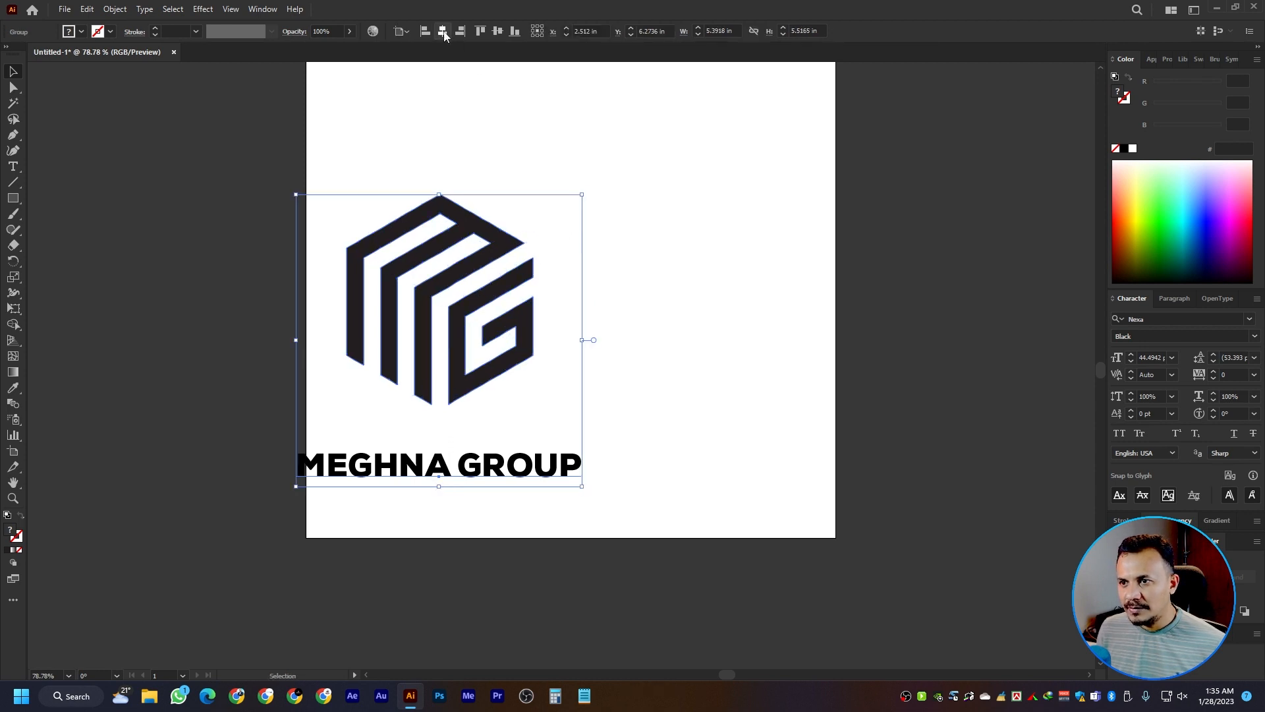
pyautogui.click(442, 32)
pyautogui.click(498, 31)
pyautogui.click(794, 220)
pyautogui.keyDown('ctrl'); pyautogui.keyDown('alt'); pyautogui.click(788, 216); pyautogui.keyUp('alt'); pyautogui.keyUp('ctrl')
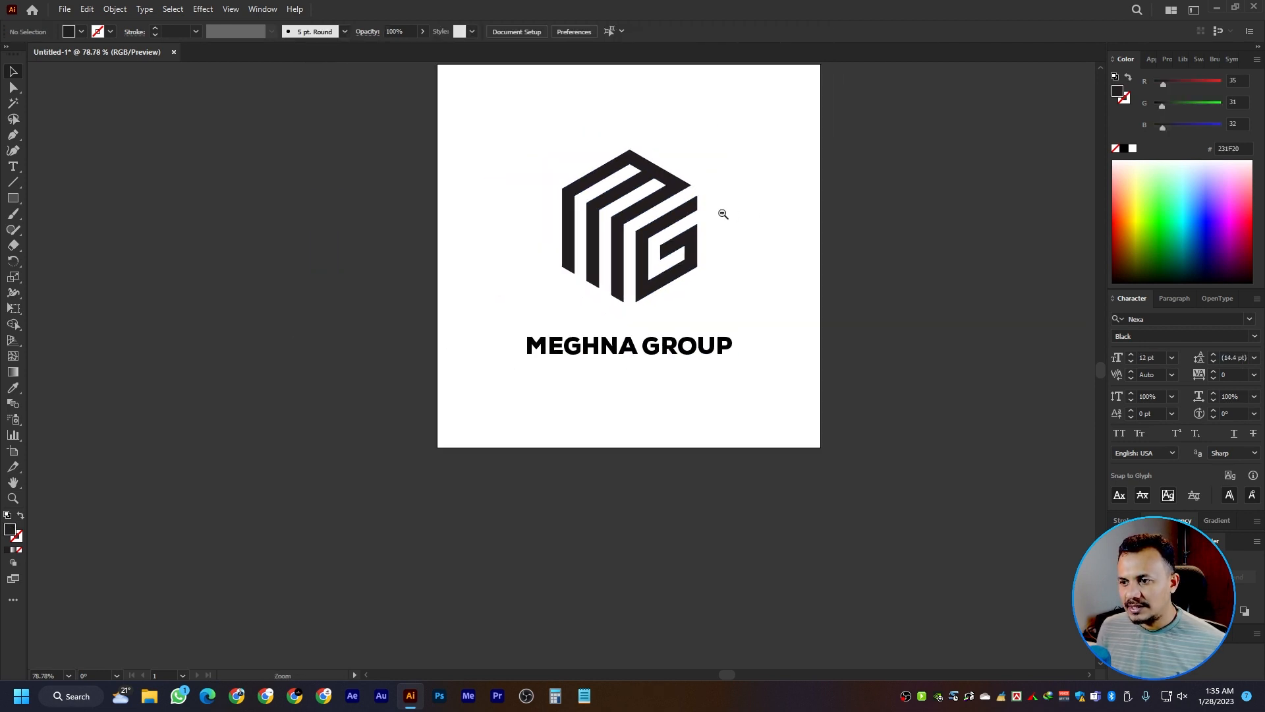
pyautogui.hotkey('ctrl', '0')
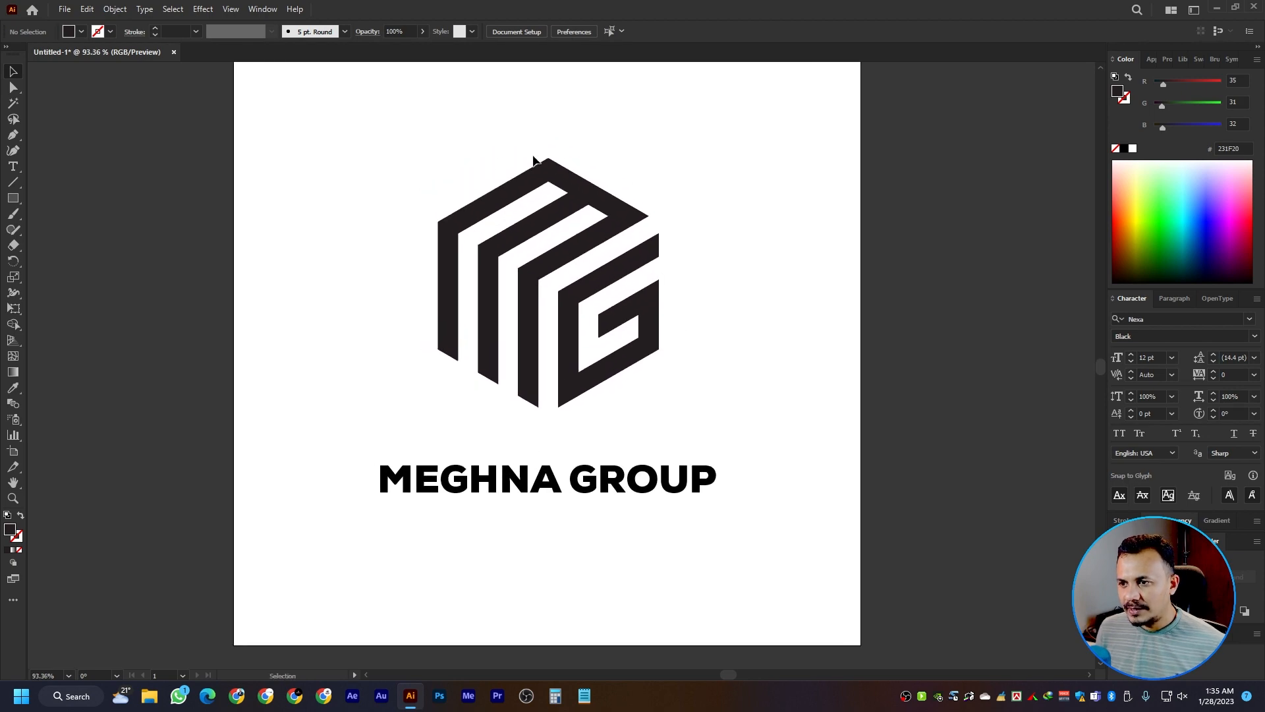